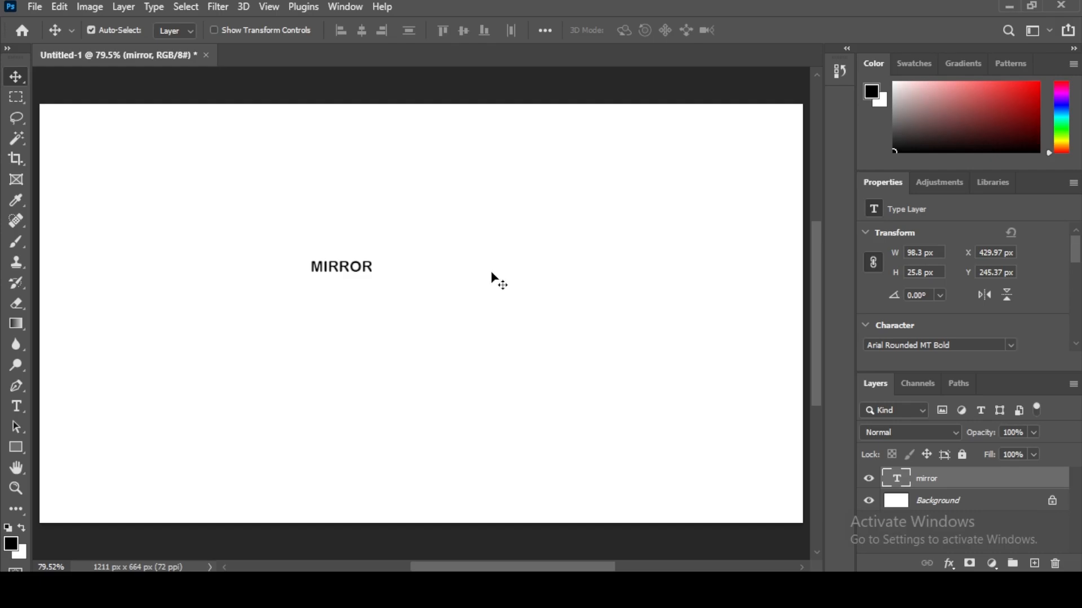
Scale the MIRROR text up to about 1103 by 290 px and centre it on the canvas
{"action": "key", "text": "ctrl+t"}
{"action": "left_click_drag", "start_coordinate": [373, 276], "coordinate": [627, 455]}
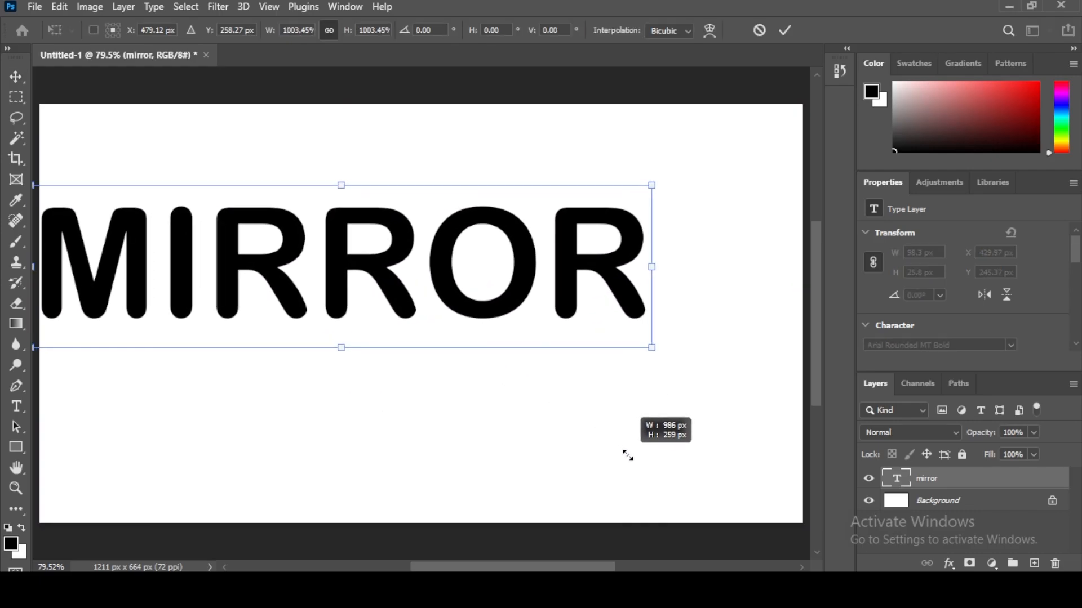
{"action": "left_click_drag", "start_coordinate": [345, 291], "coordinate": [422, 336]}
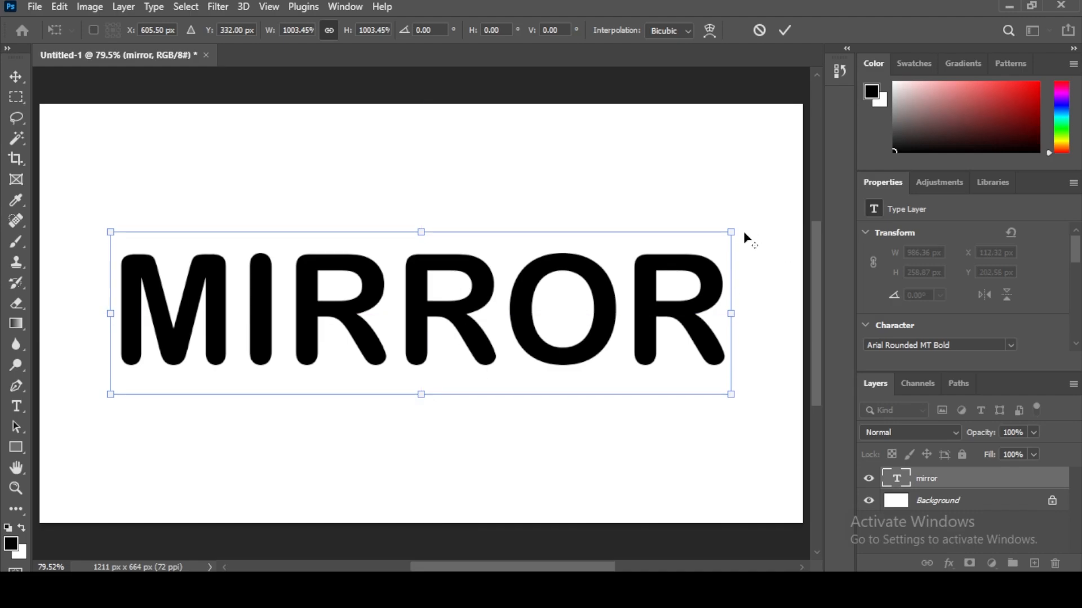
{"action": "left_click_drag", "start_coordinate": [735, 228], "coordinate": [774, 212]}
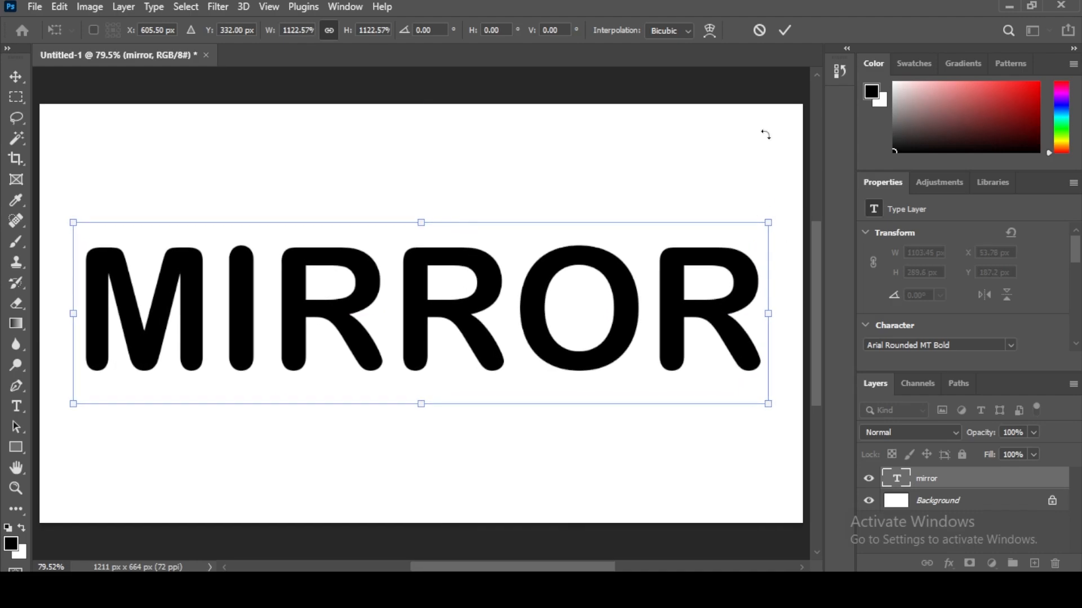
{"action": "left_click", "coordinate": [784, 30]}
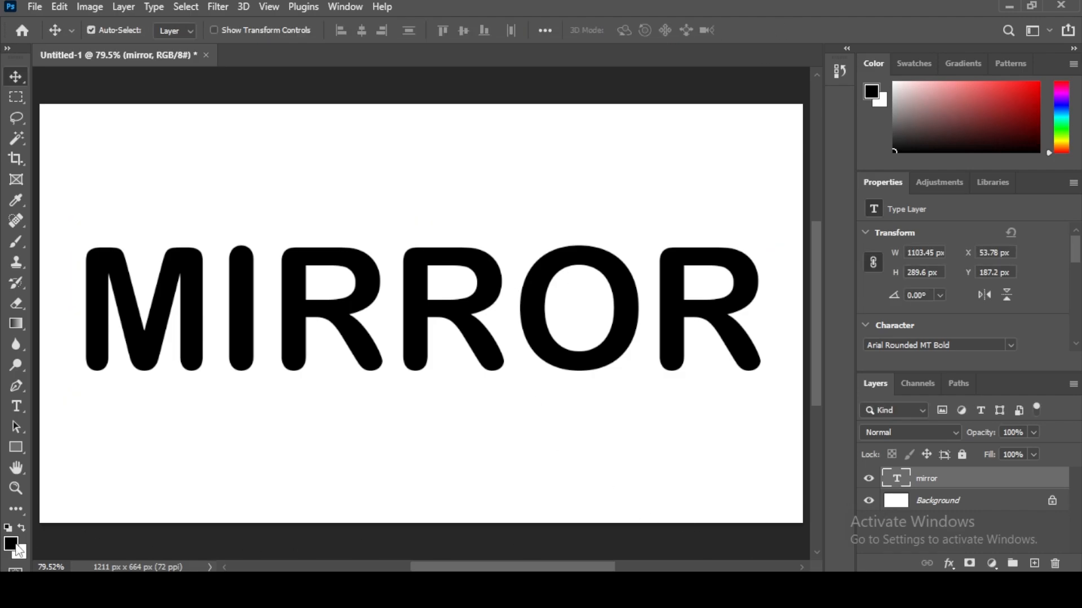
Set the foreground colour to #537fa6 and fill the Background layer with it
{"action": "left_click", "coordinate": [16, 545]}
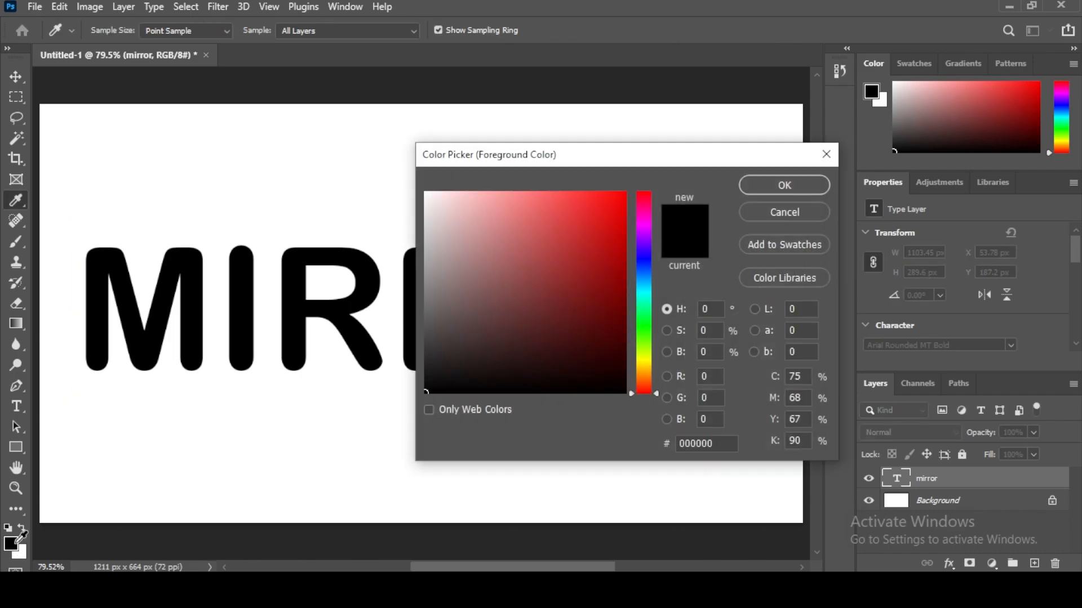
{"action": "left_click", "coordinate": [717, 445]}
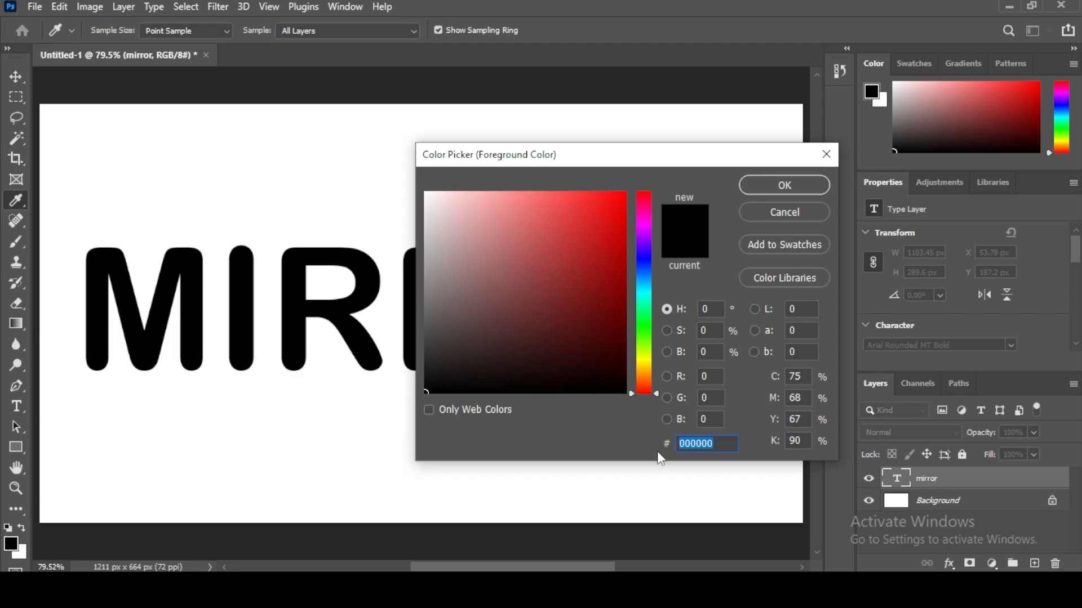
{"action": "type", "text": "5"}
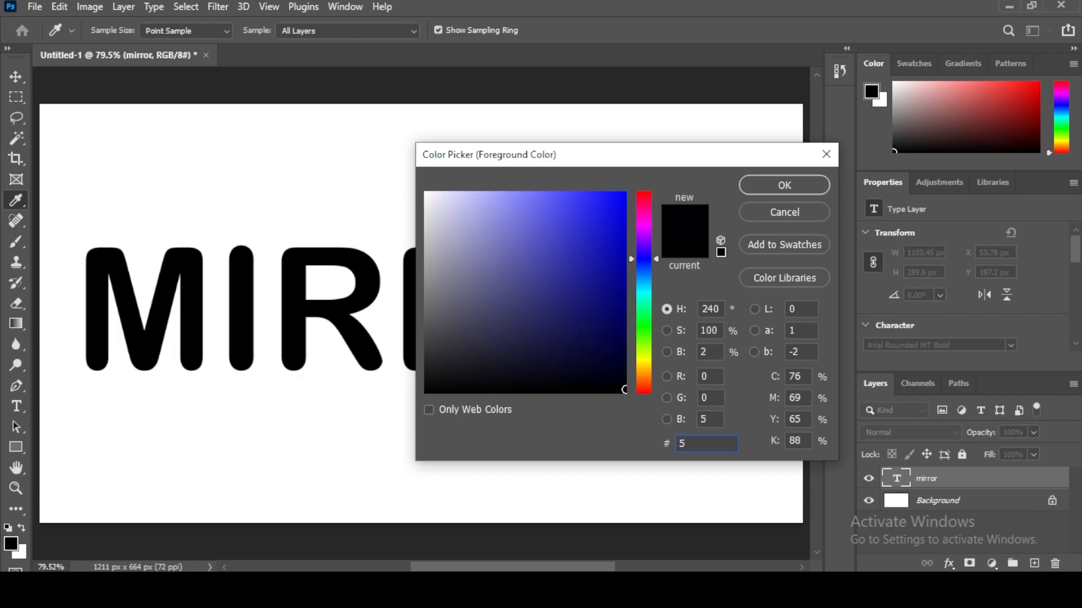
{"action": "type", "text": "37fa"}
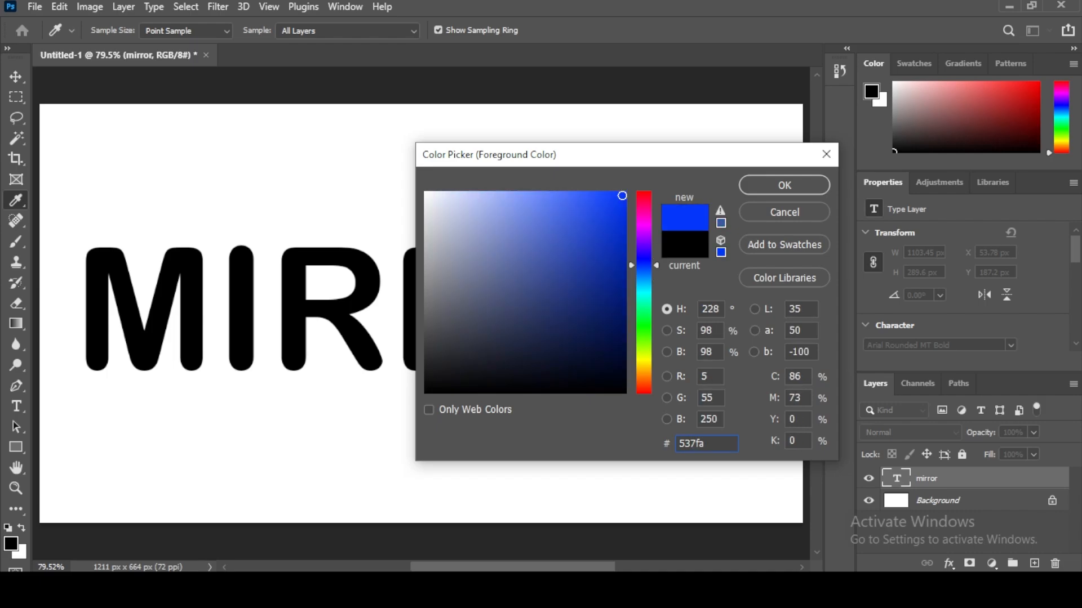
{"action": "type", "text": "6"}
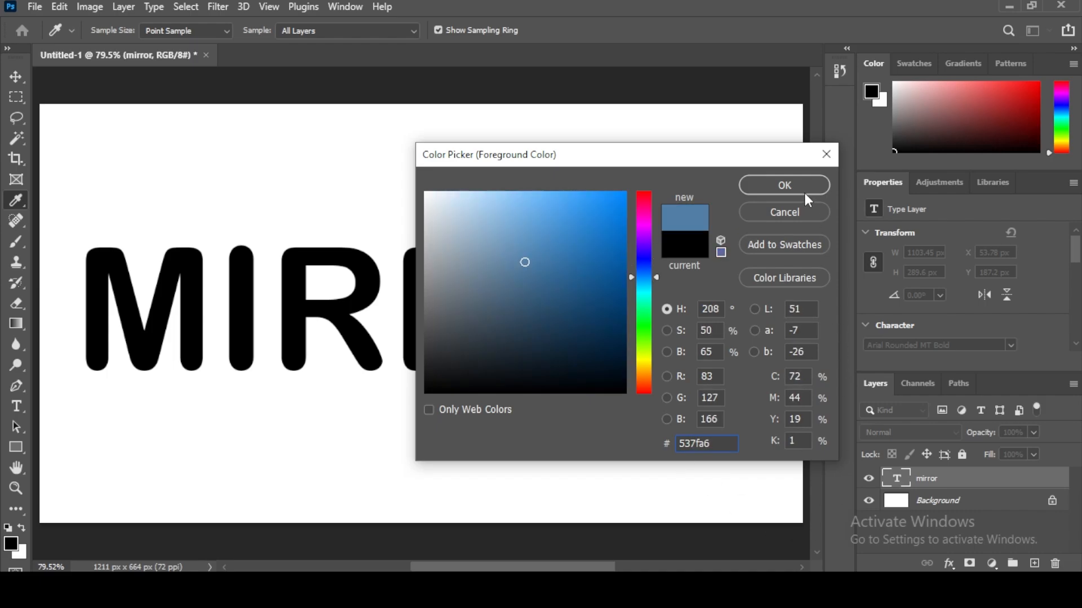
{"action": "left_click", "coordinate": [784, 185]}
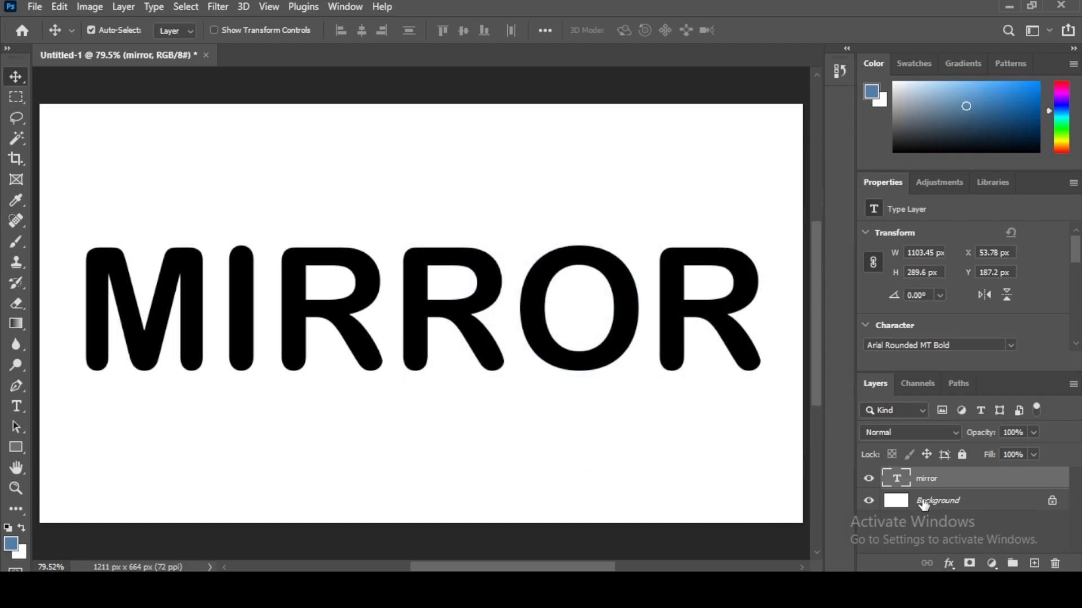
{"action": "left_click", "coordinate": [924, 503]}
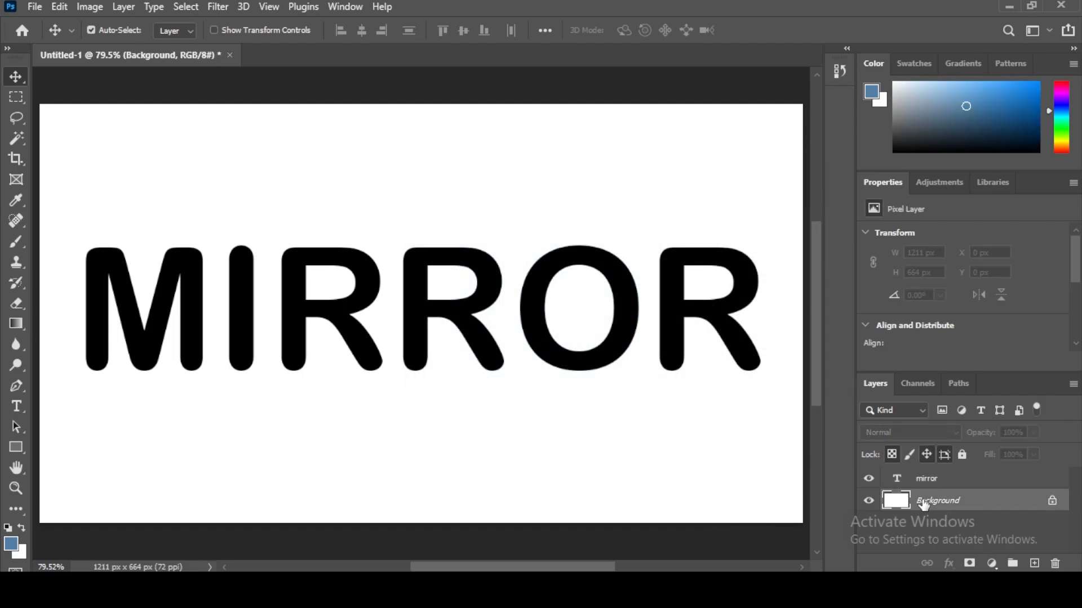
{"action": "key", "text": "alt+BackSpace"}
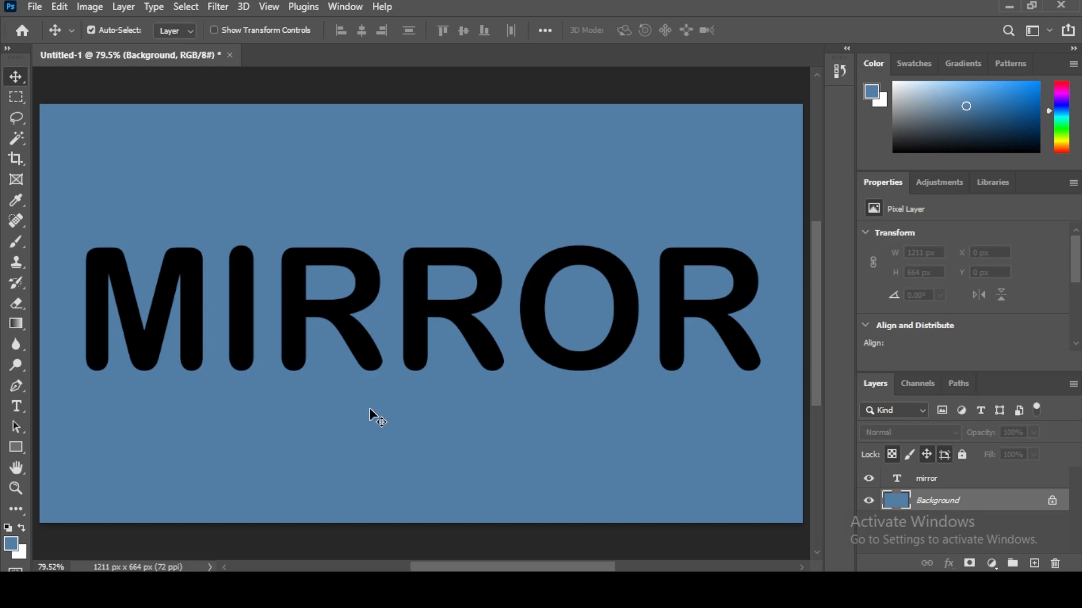
Set the fill opacity of the mirror text layer to 0% in its blending options
{"action": "left_click", "coordinate": [424, 360]}
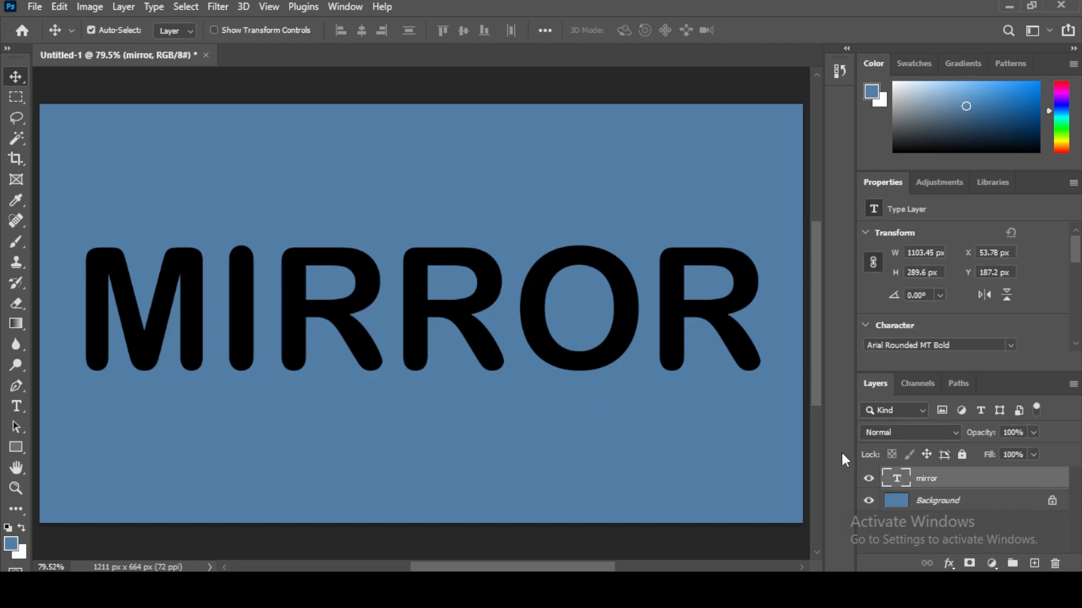
{"action": "right_click", "coordinate": [943, 473]}
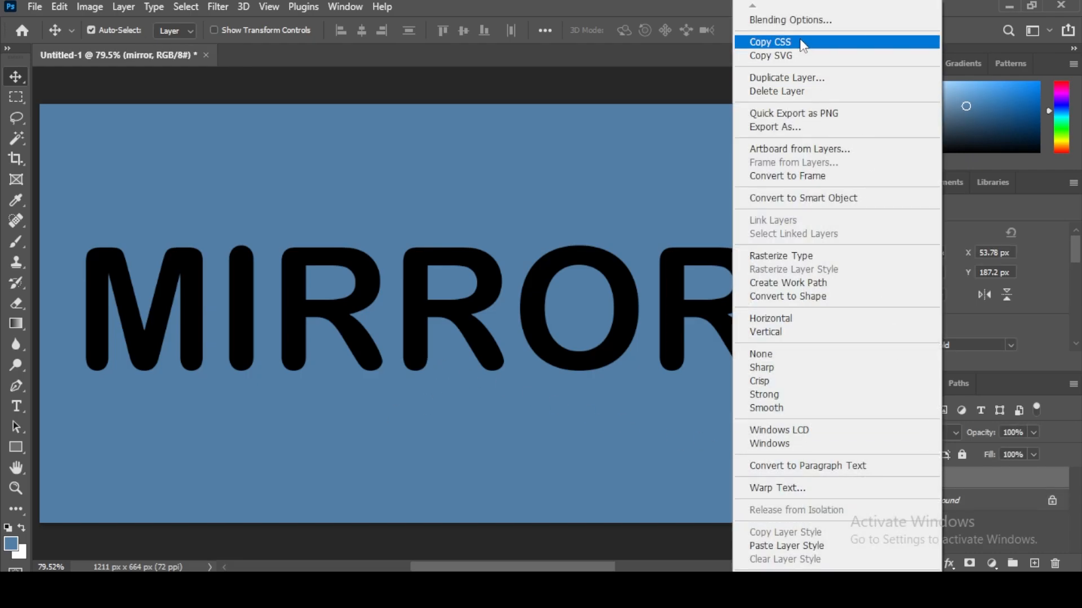
{"action": "left_click", "coordinate": [788, 20]}
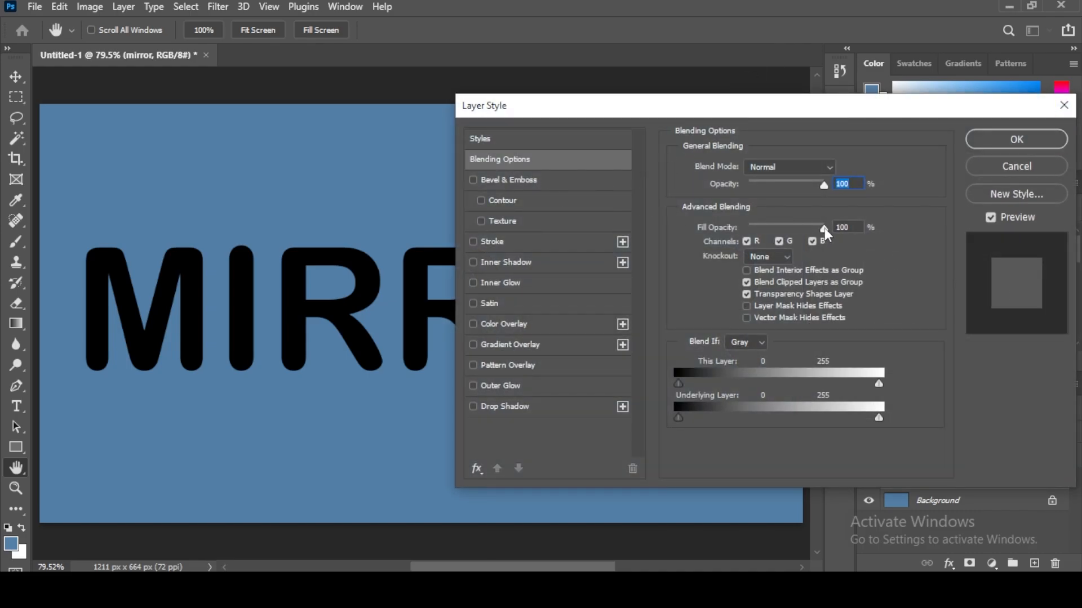
{"action": "left_click_drag", "start_coordinate": [824, 228], "coordinate": [732, 233]}
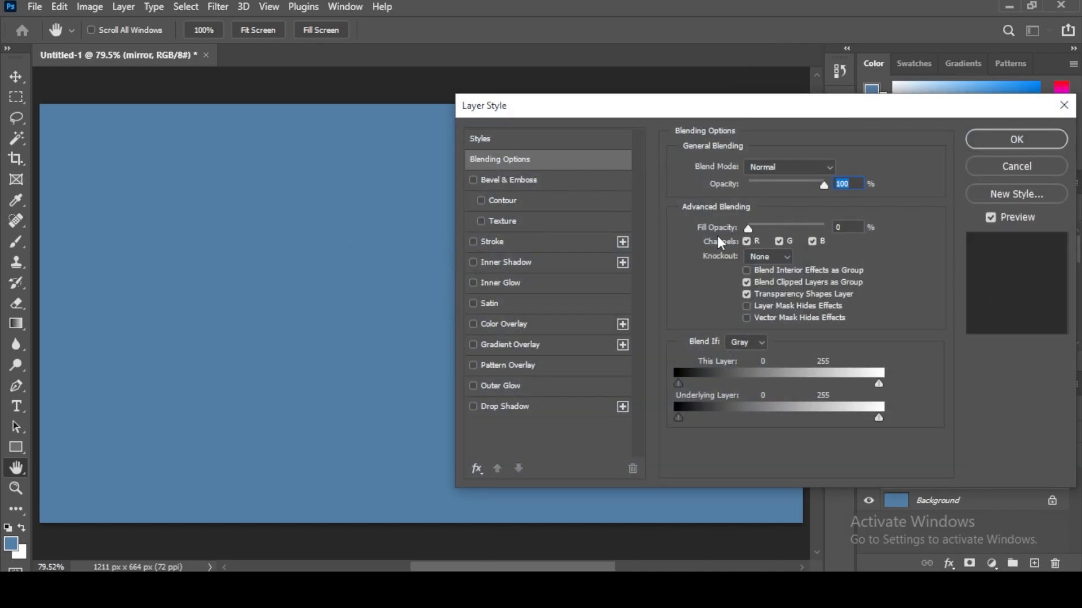
{"action": "key", "text": "Tab"}
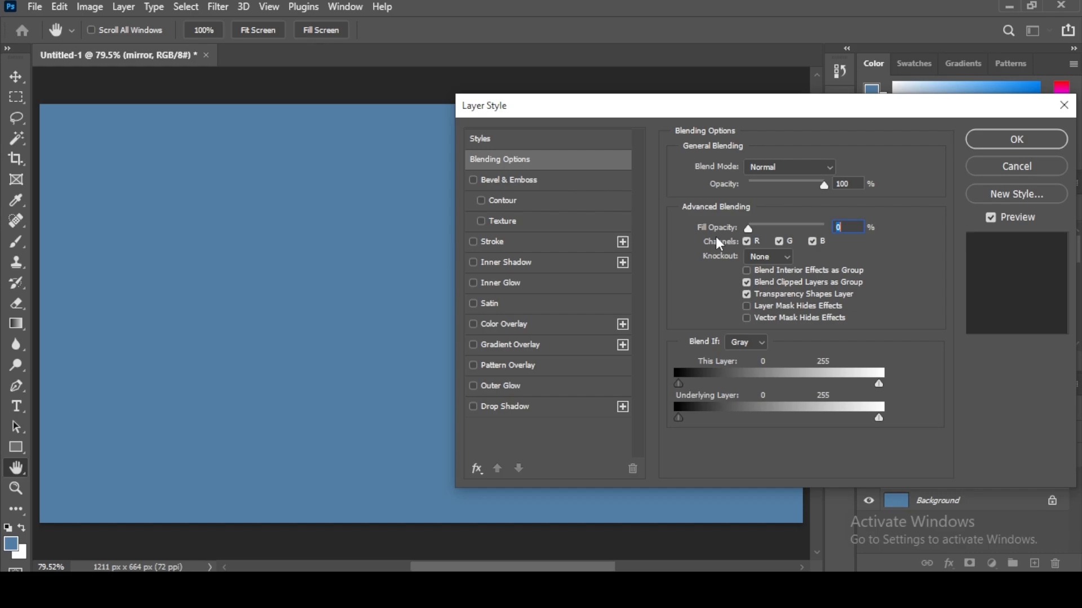
Add a Bevel & Emboss effect to the mirror text layer with the Emboss style
{"action": "left_click", "coordinate": [500, 181]}
{"action": "left_click_drag", "start_coordinate": [596, 113], "coordinate": [691, 116]}
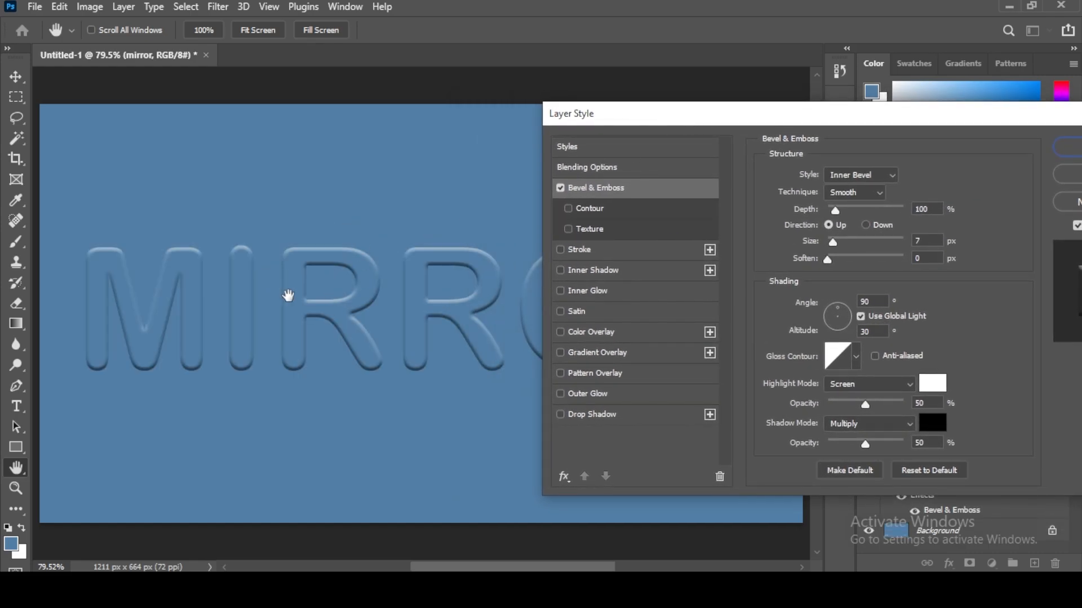
{"action": "left_click", "coordinate": [417, 440], "text": "alt"}
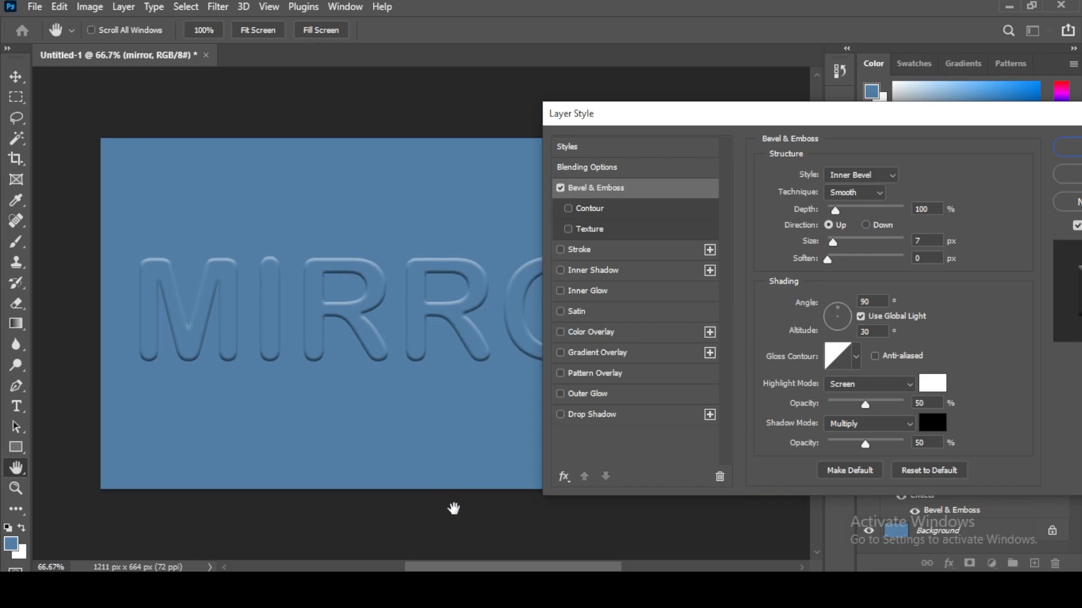
{"action": "left_click_drag", "start_coordinate": [487, 567], "coordinate": [511, 568]}
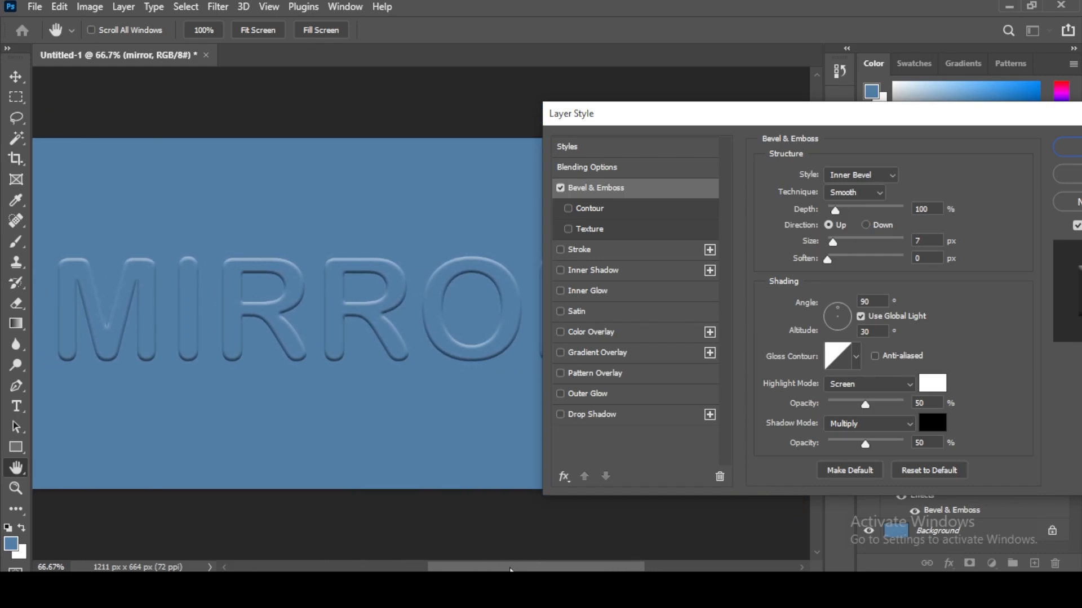
{"action": "left_click_drag", "start_coordinate": [769, 124], "coordinate": [730, 128]}
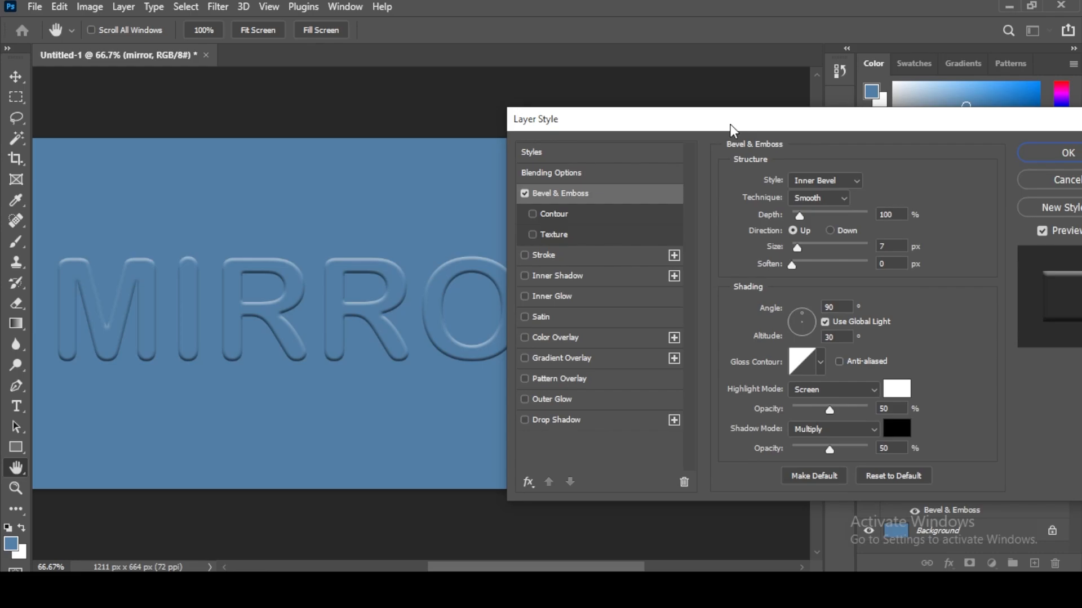
{"action": "left_click", "coordinate": [857, 182]}
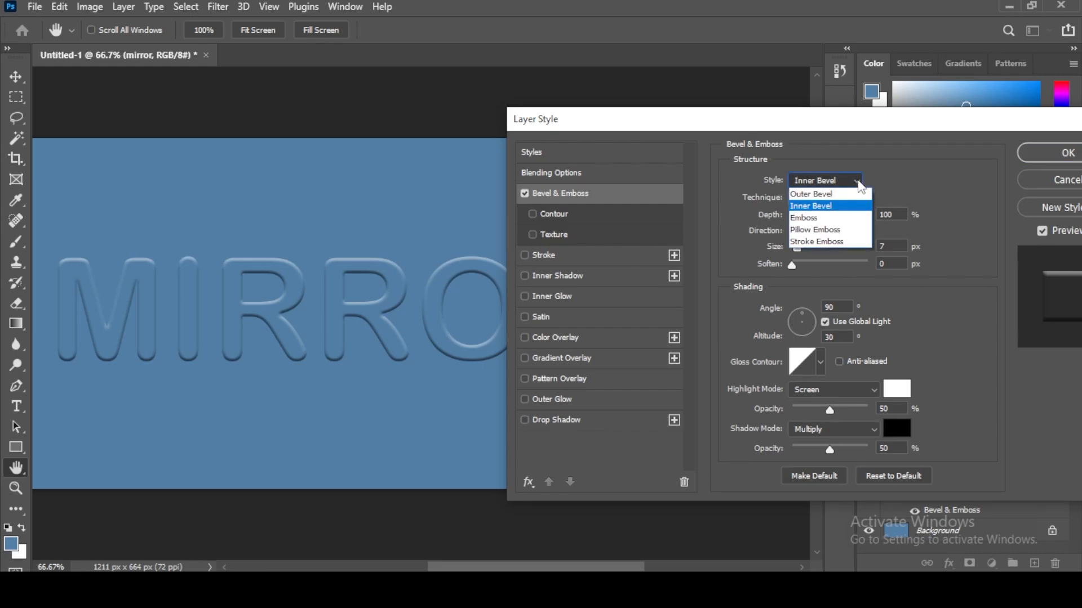
{"action": "left_click", "coordinate": [805, 219]}
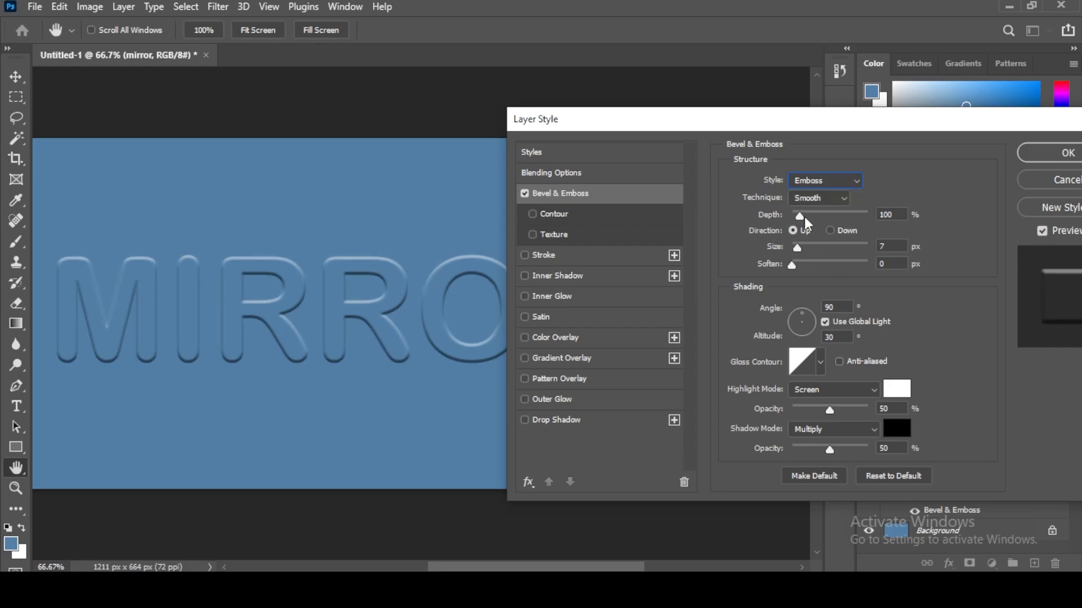
Set the bevel's depth to 115% and size to 10 px, with a shading angle of 115° independent of global light
{"action": "left_click", "coordinate": [896, 214]}
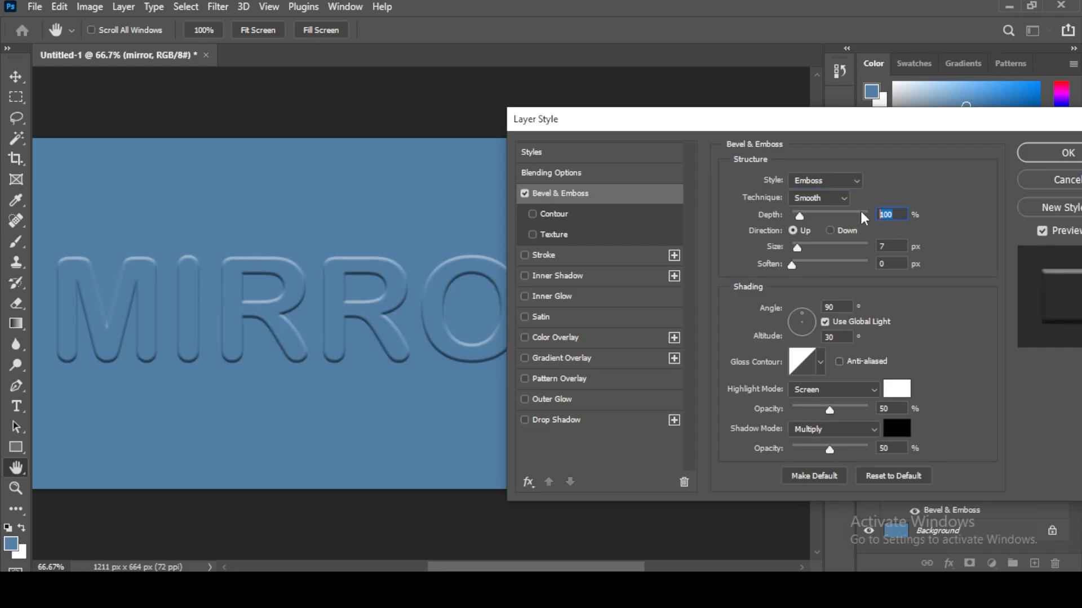
{"action": "type", "text": "115"}
{"action": "left_click_drag", "start_coordinate": [897, 247], "coordinate": [871, 252]}
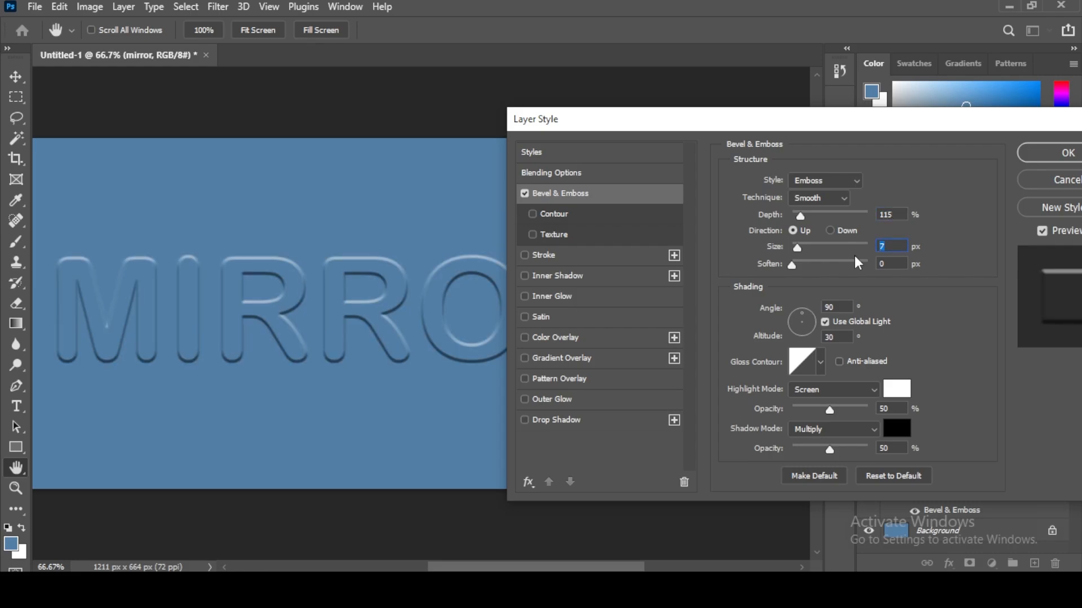
{"action": "type", "text": "10"}
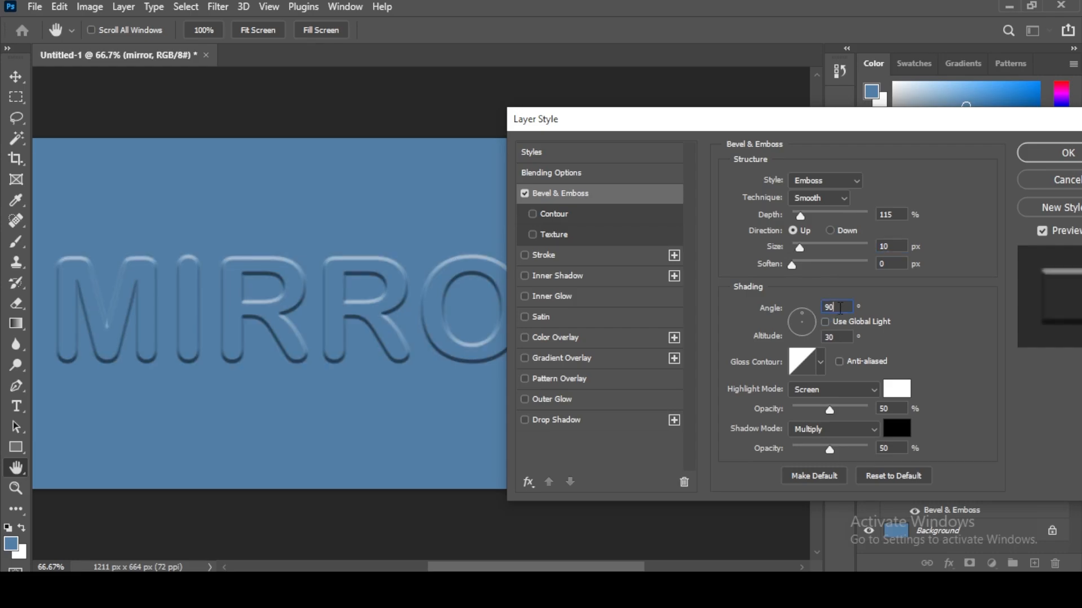
{"action": "left_click_drag", "start_coordinate": [840, 308], "coordinate": [823, 308]}
{"action": "type", "text": "115"}
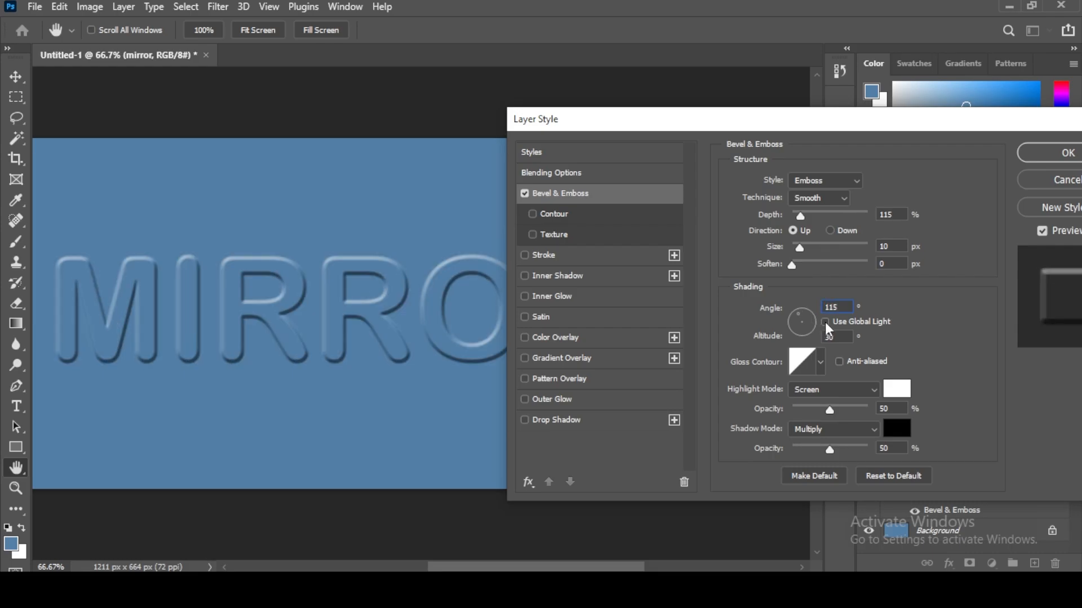
Set the bevel's gloss contour to the preset with three narrow peaks
{"action": "left_click", "coordinate": [820, 366]}
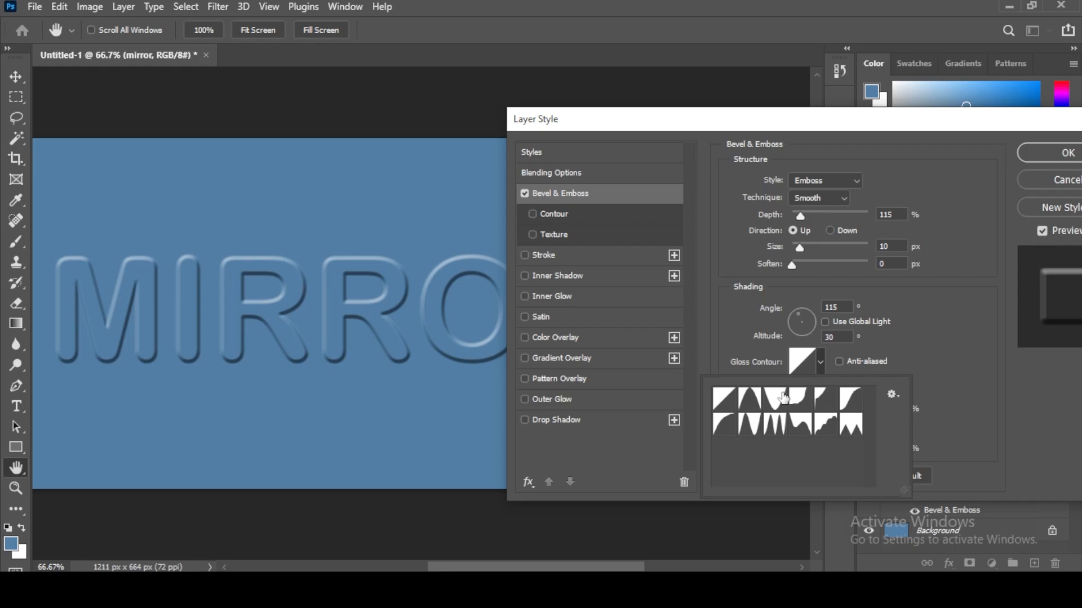
{"action": "left_click", "coordinate": [751, 400]}
{"action": "left_click", "coordinate": [772, 401]}
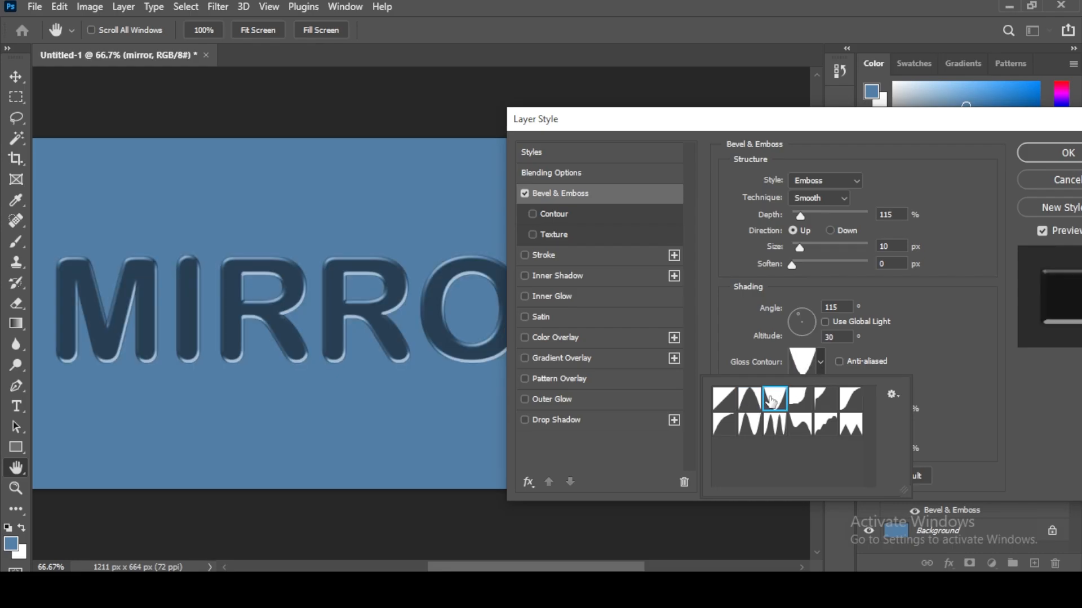
{"action": "left_click", "coordinate": [776, 424]}
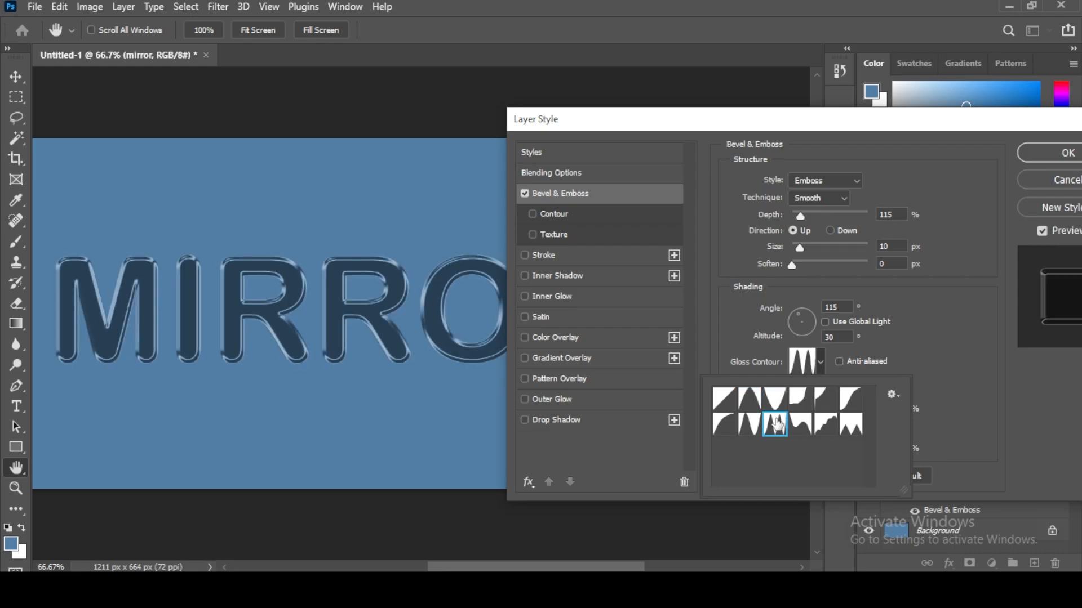
{"action": "left_click", "coordinate": [891, 335]}
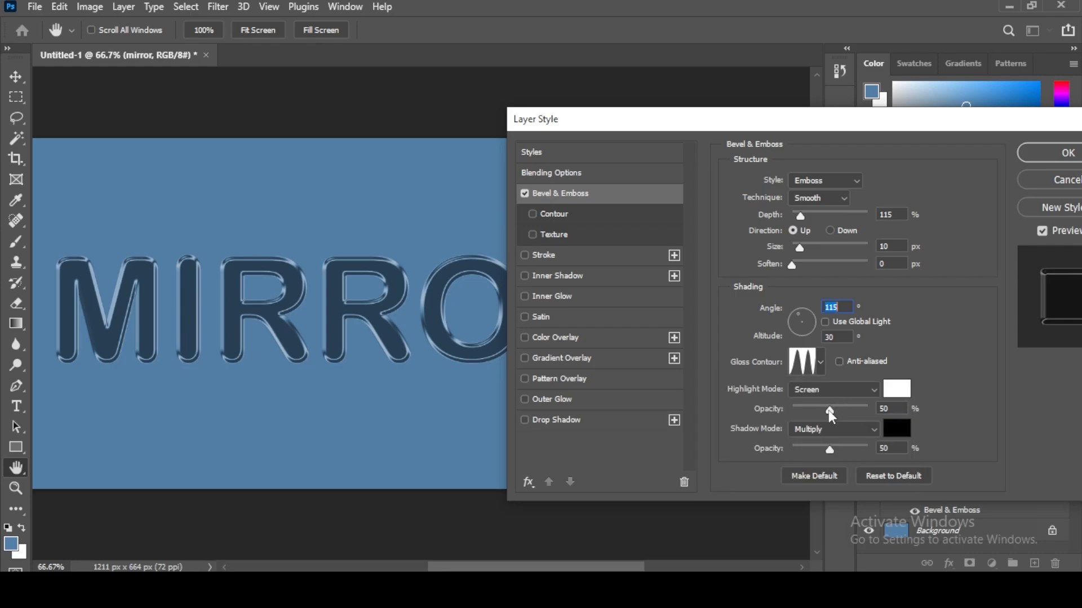
Set the bevel highlight to Linear Dodge (Add) at 100% opacity and the shadow opacity to 5%
{"action": "left_click_drag", "start_coordinate": [829, 411], "coordinate": [883, 413]}
{"action": "left_click", "coordinate": [868, 388]}
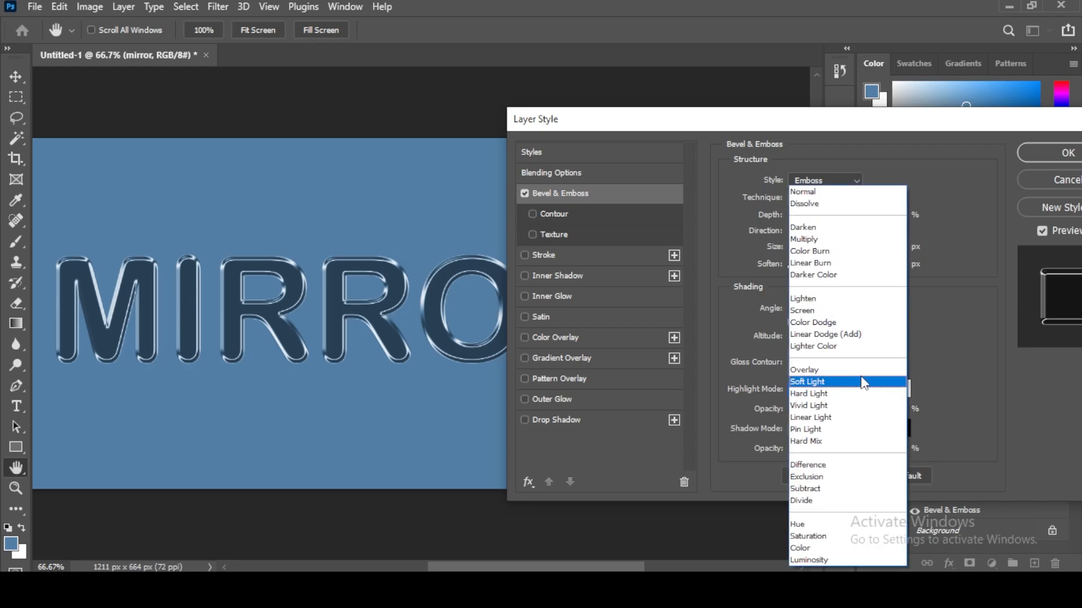
{"action": "left_click", "coordinate": [836, 334]}
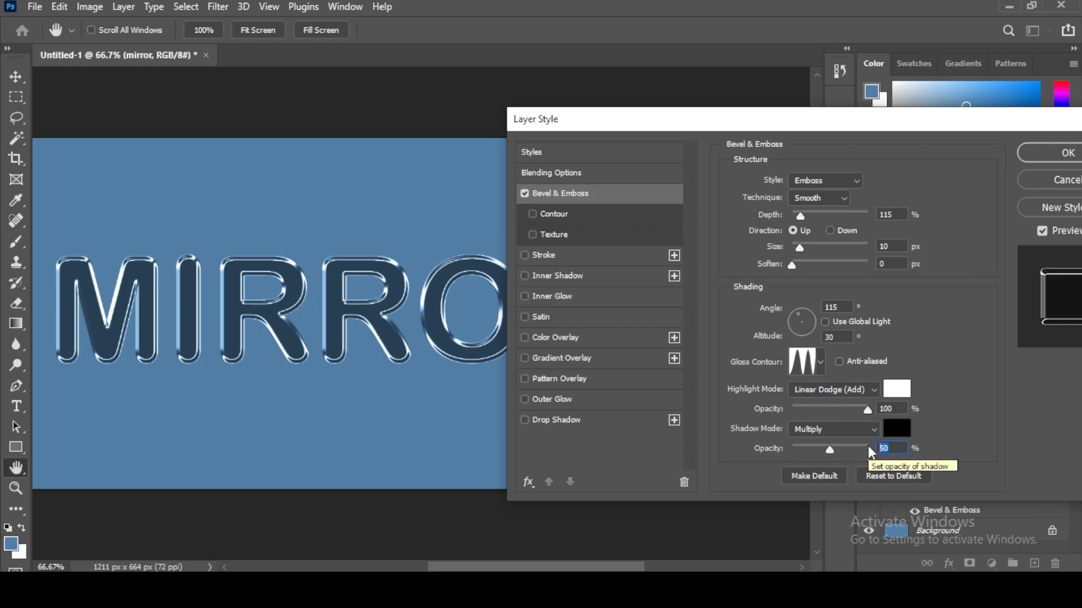
{"action": "type", "text": "5"}
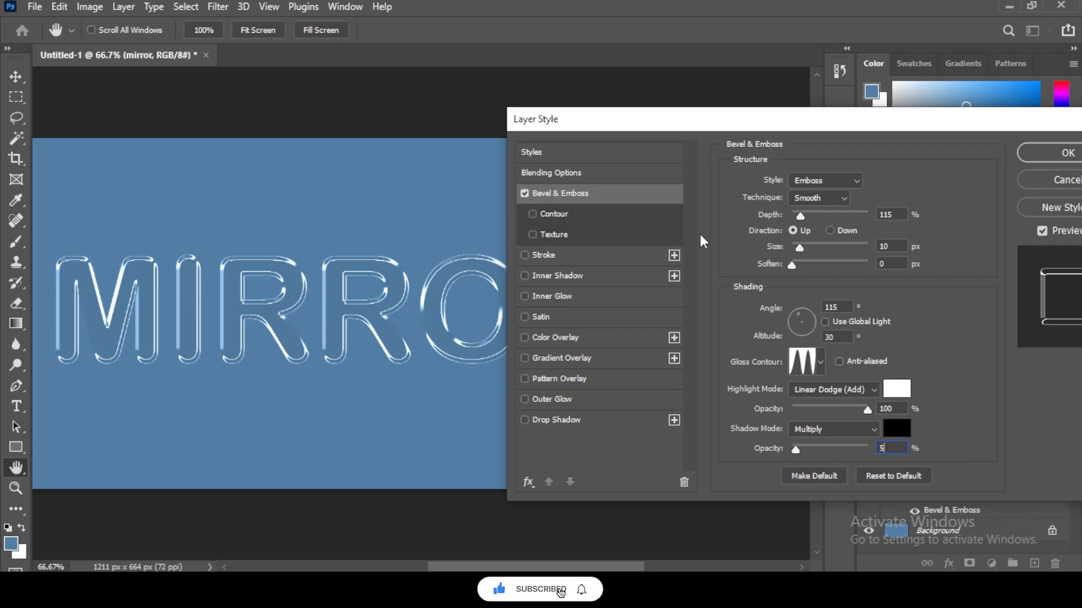
Enable the bevel's Contour option with the half-round curve preset and reduce its range to about the middle
{"action": "left_click", "coordinate": [537, 214]}
{"action": "left_click", "coordinate": [547, 216]}
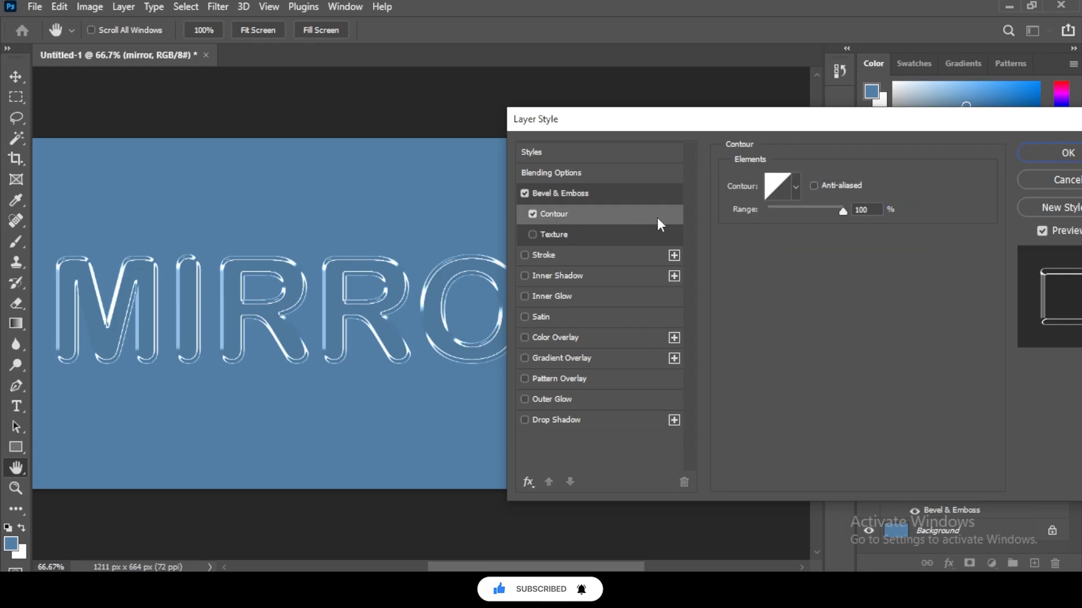
{"action": "left_click", "coordinate": [795, 186]}
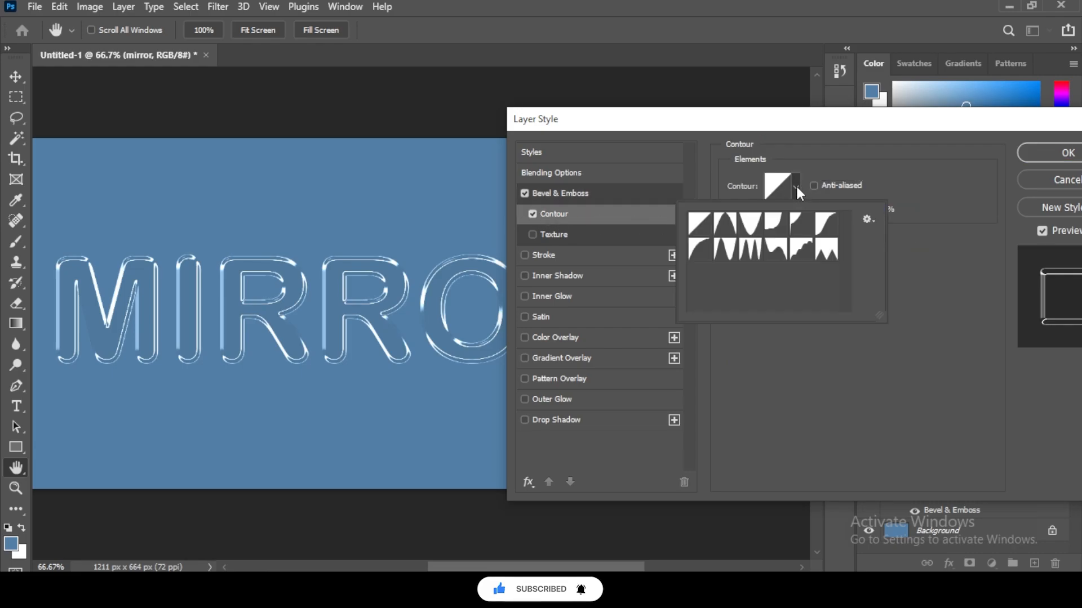
{"action": "left_click", "coordinate": [700, 249]}
{"action": "left_click", "coordinate": [935, 235]}
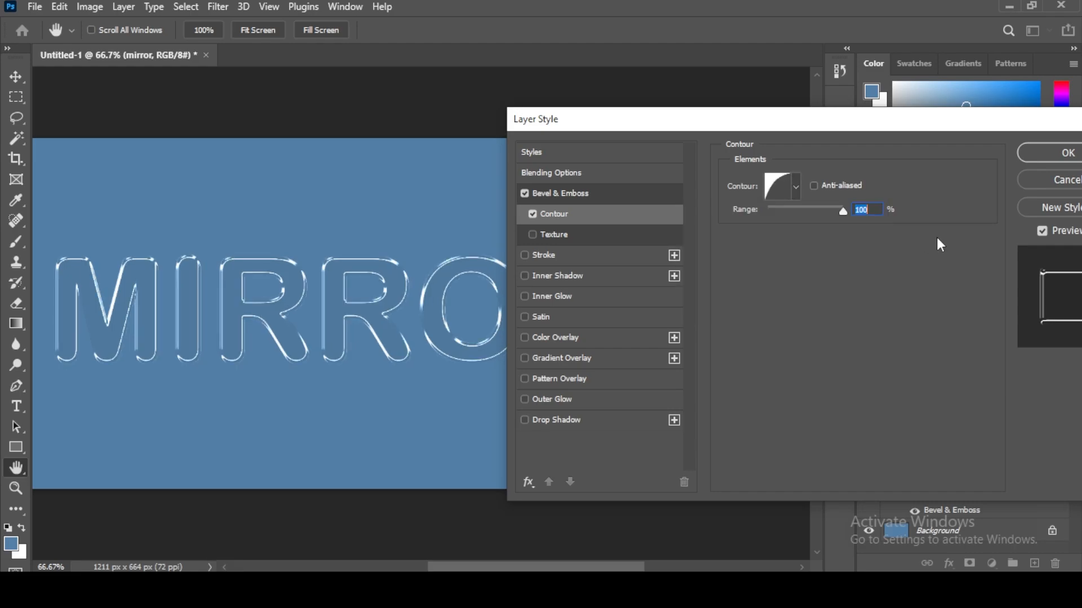
{"action": "left_click_drag", "start_coordinate": [843, 211], "coordinate": [806, 218]}
Add an Inner Glow in Screen mode with 50% opacity and 30% choke
{"action": "left_click", "coordinate": [565, 305]}
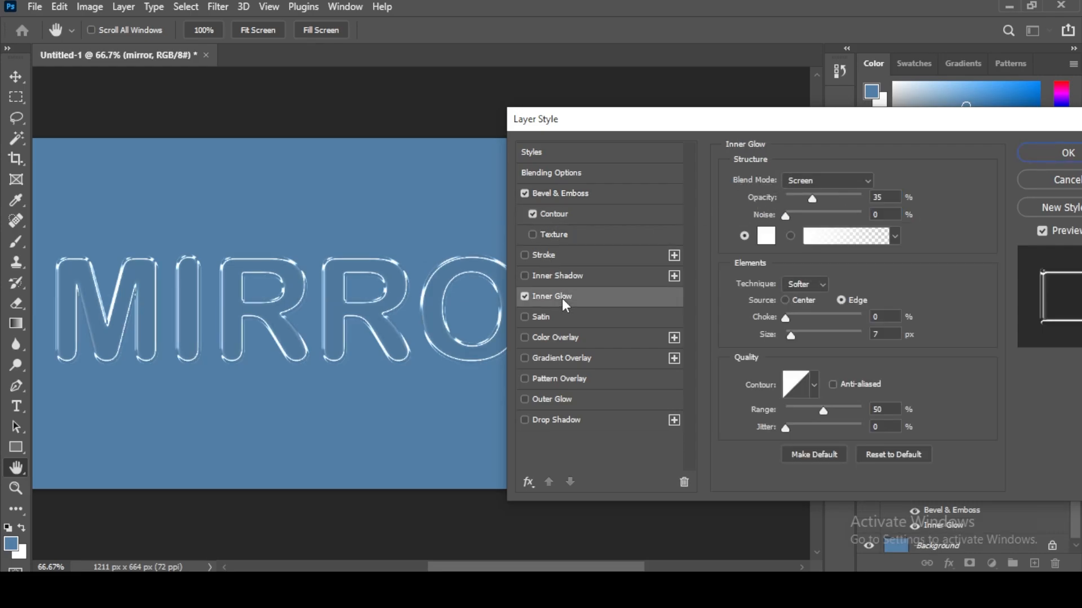
{"action": "left_click", "coordinate": [815, 197]}
{"action": "type", "text": "50"}
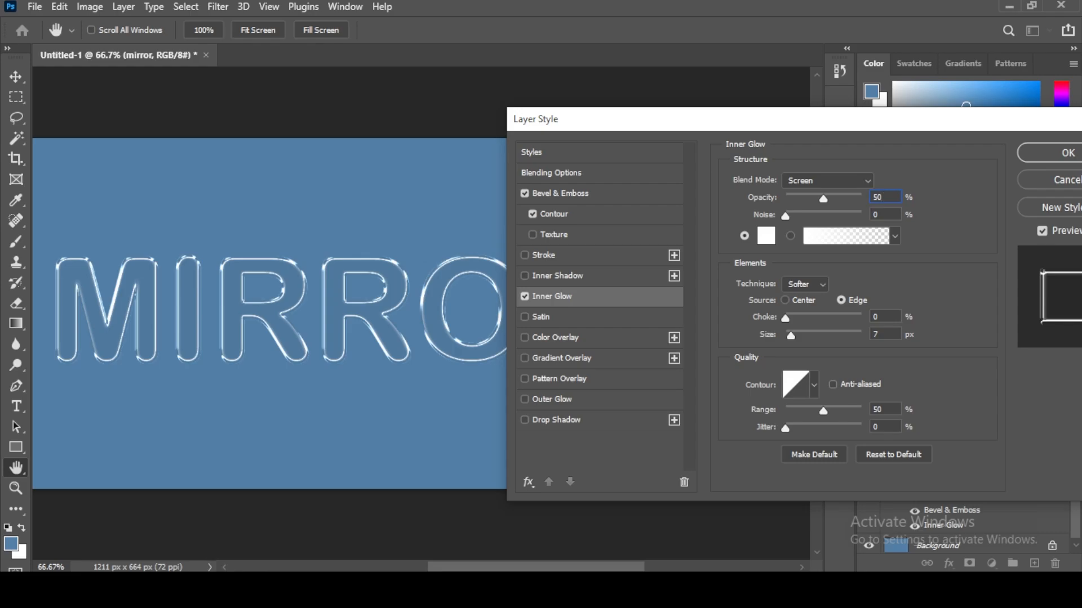
{"action": "left_click", "coordinate": [854, 182]}
{"action": "left_click", "coordinate": [811, 313]}
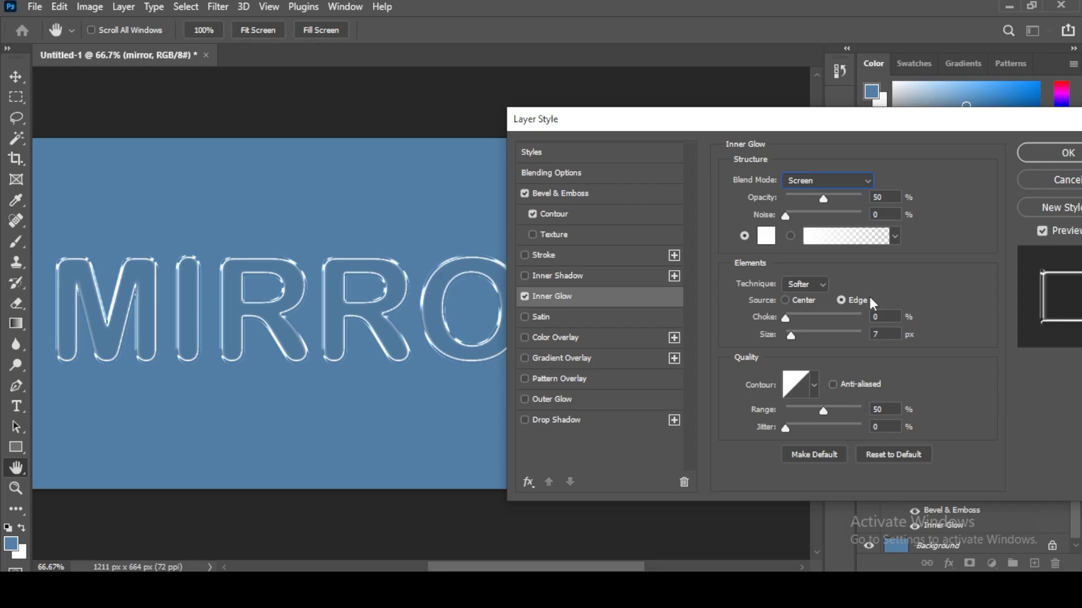
{"action": "left_click", "coordinate": [889, 320]}
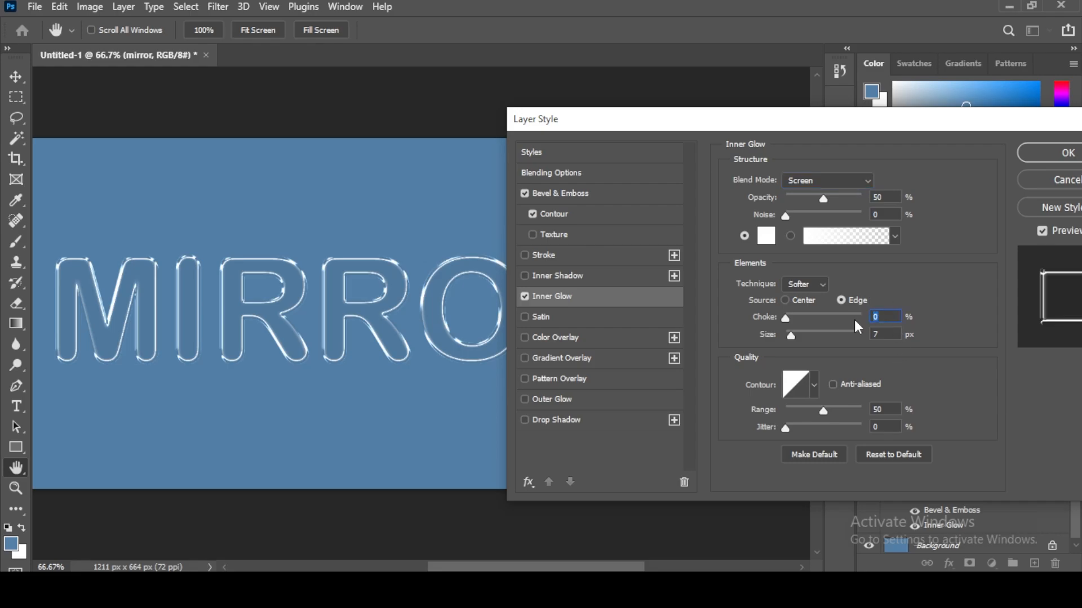
{"action": "type", "text": "30"}
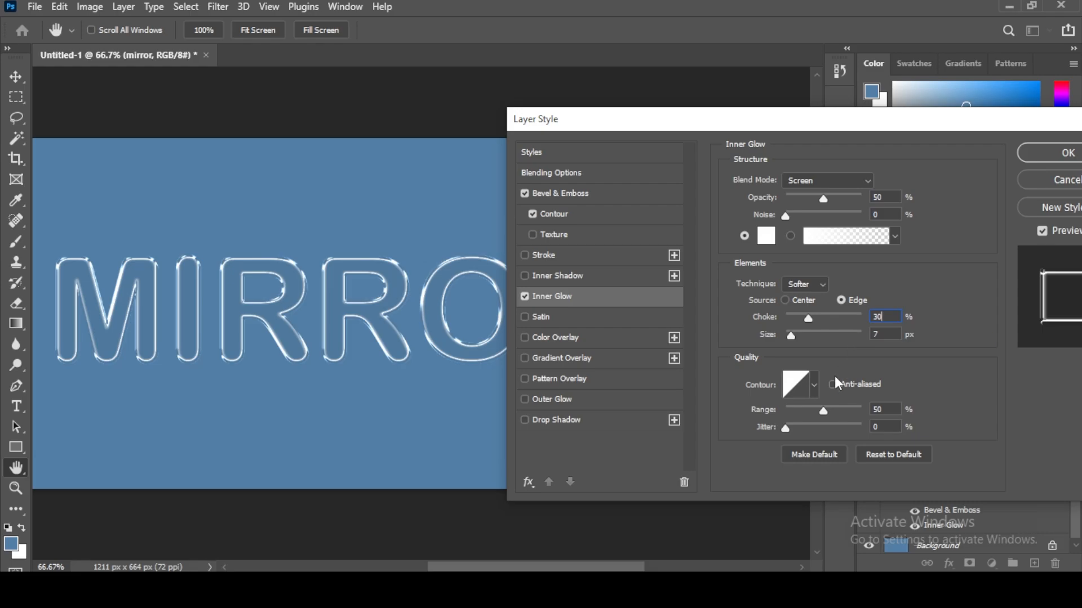
Set the inner glow's contour to the half-round curve preset and its range to 31%
{"action": "left_click", "coordinate": [819, 394]}
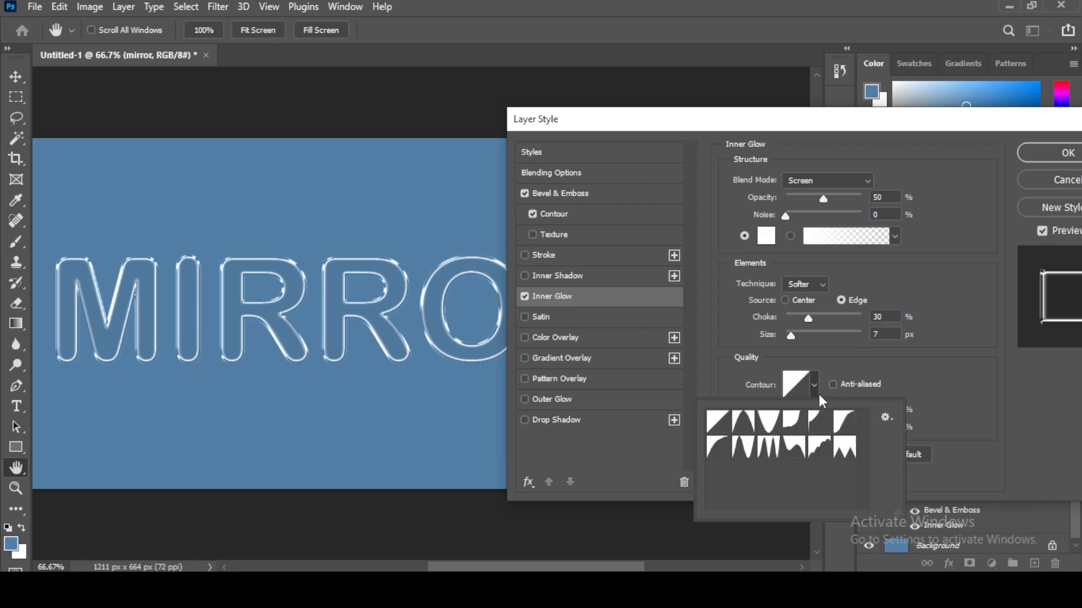
{"action": "left_click", "coordinate": [716, 451]}
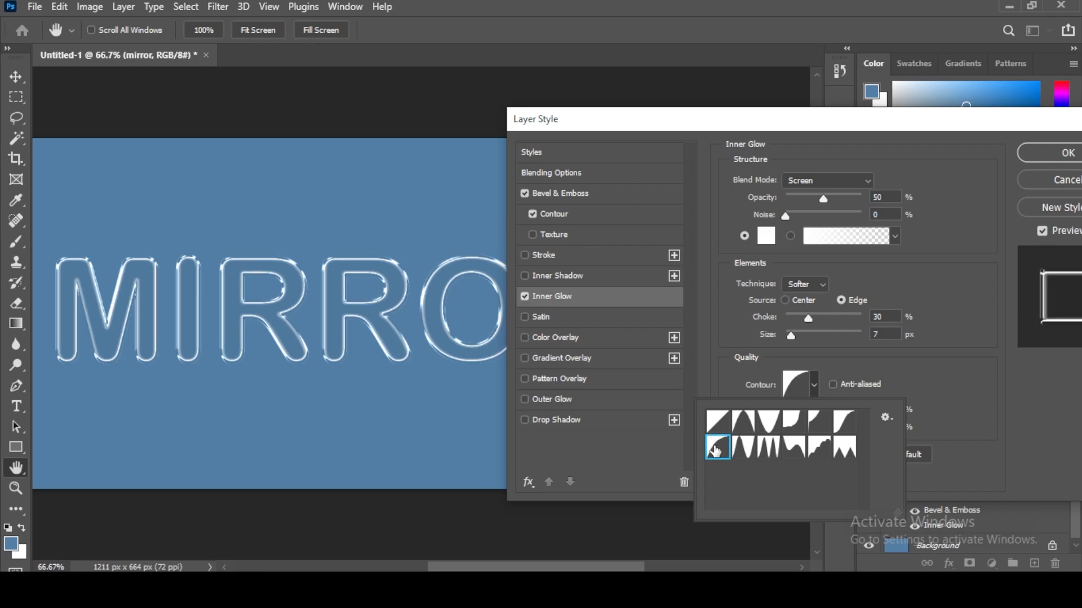
{"action": "left_click", "coordinate": [887, 369]}
{"action": "left_click_drag", "start_coordinate": [887, 410], "coordinate": [844, 411]}
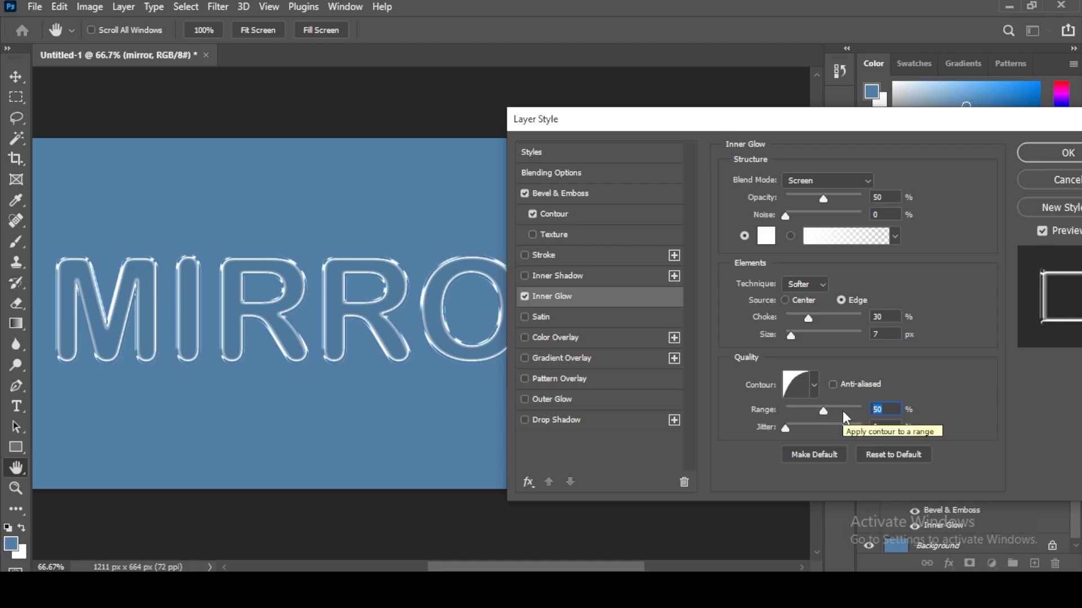
{"action": "type", "text": "31"}
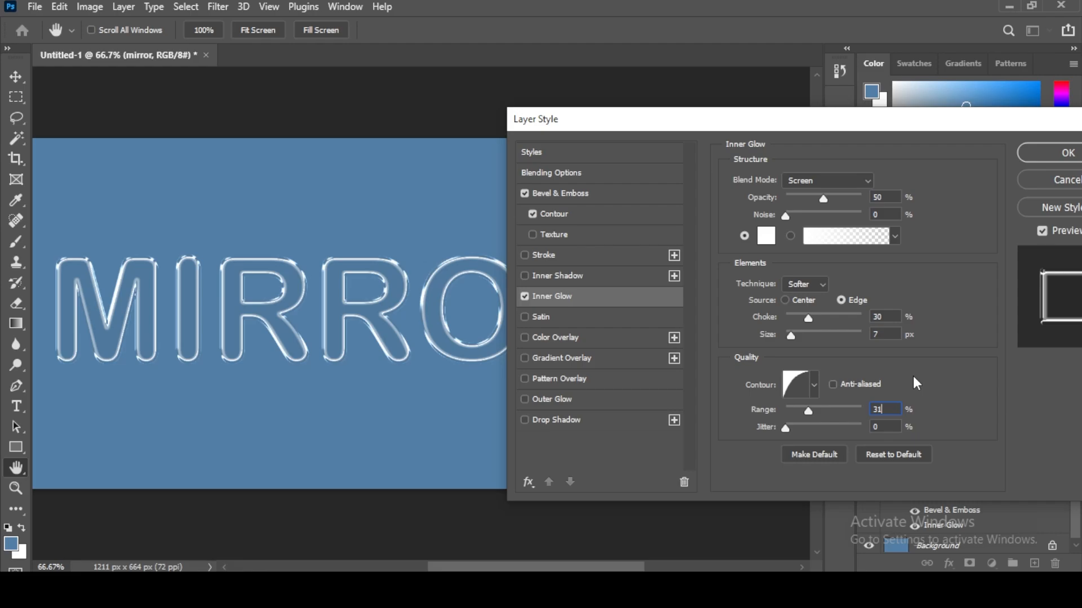
{"action": "key", "text": "ctrl+a"}
Add a Drop Shadow with 25% opacity, 4 px distance and 30 px size
{"action": "left_click", "coordinate": [535, 423]}
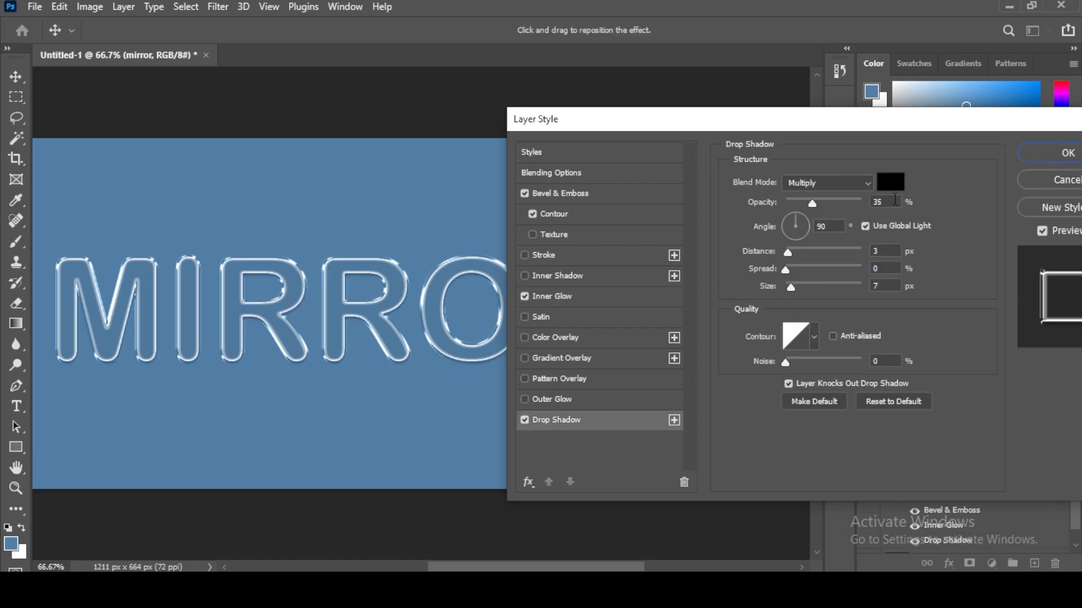
{"action": "left_click_drag", "start_coordinate": [883, 202], "coordinate": [870, 204]}
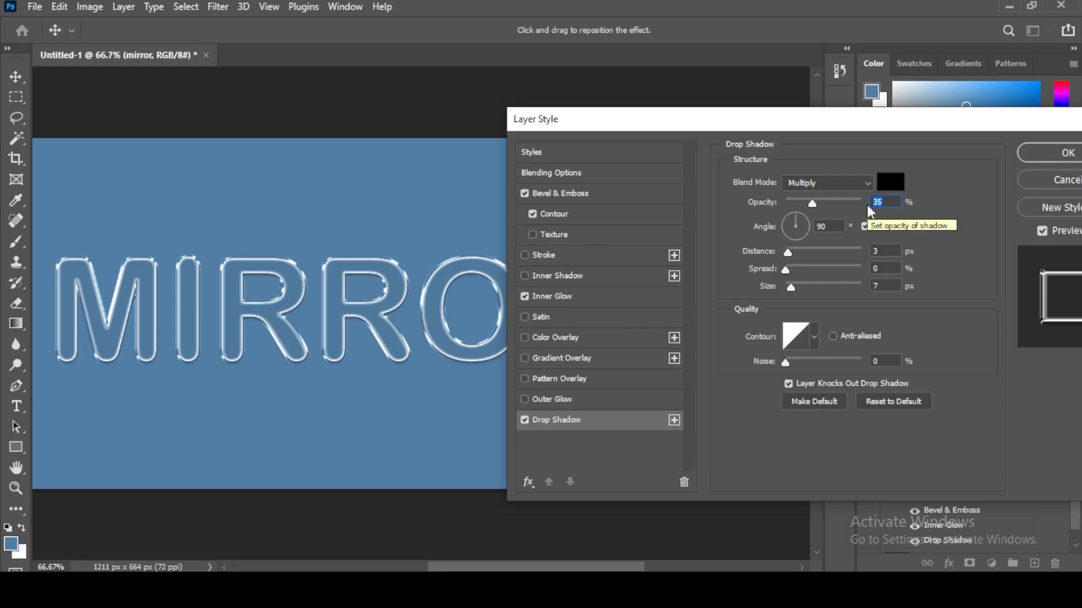
{"action": "type", "text": "25"}
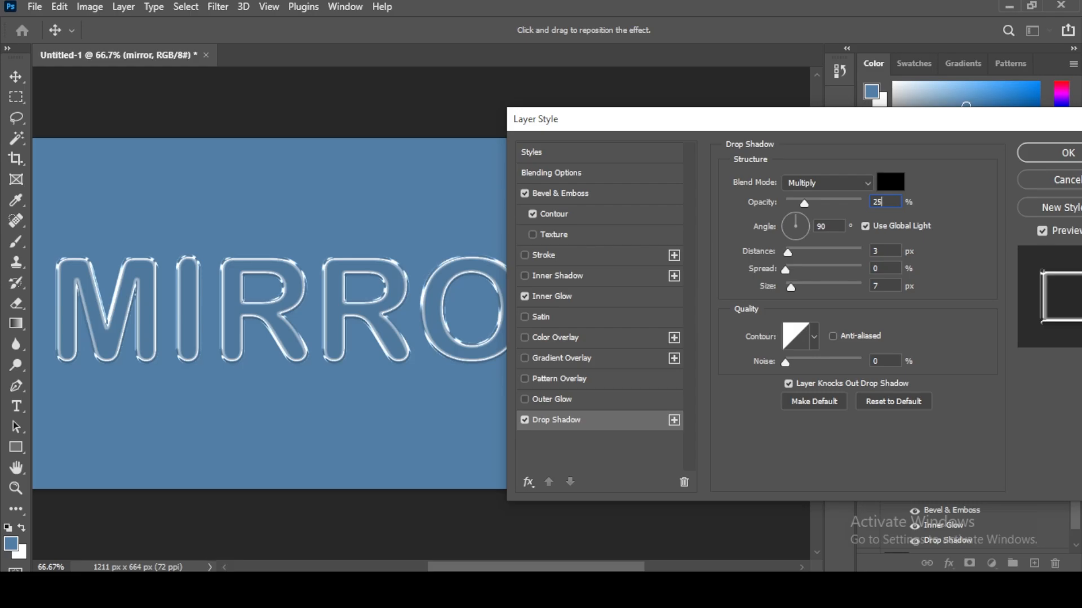
{"action": "left_click", "coordinate": [865, 227]}
{"action": "double_click", "coordinate": [875, 286]}
{"action": "type", "text": "30"}
{"action": "double_click", "coordinate": [866, 251]}
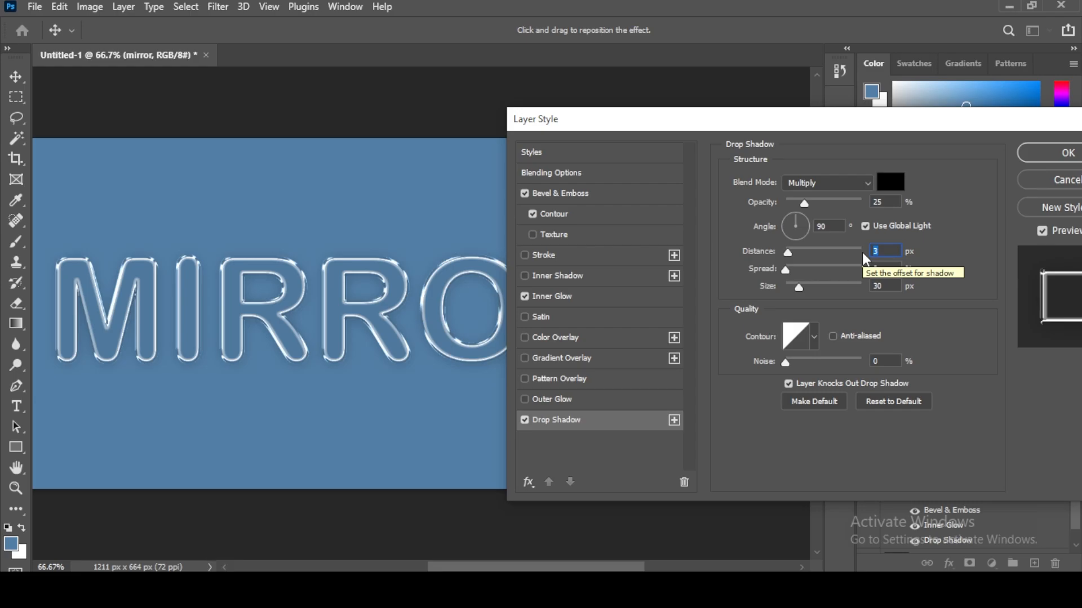
{"action": "type", "text": "4"}
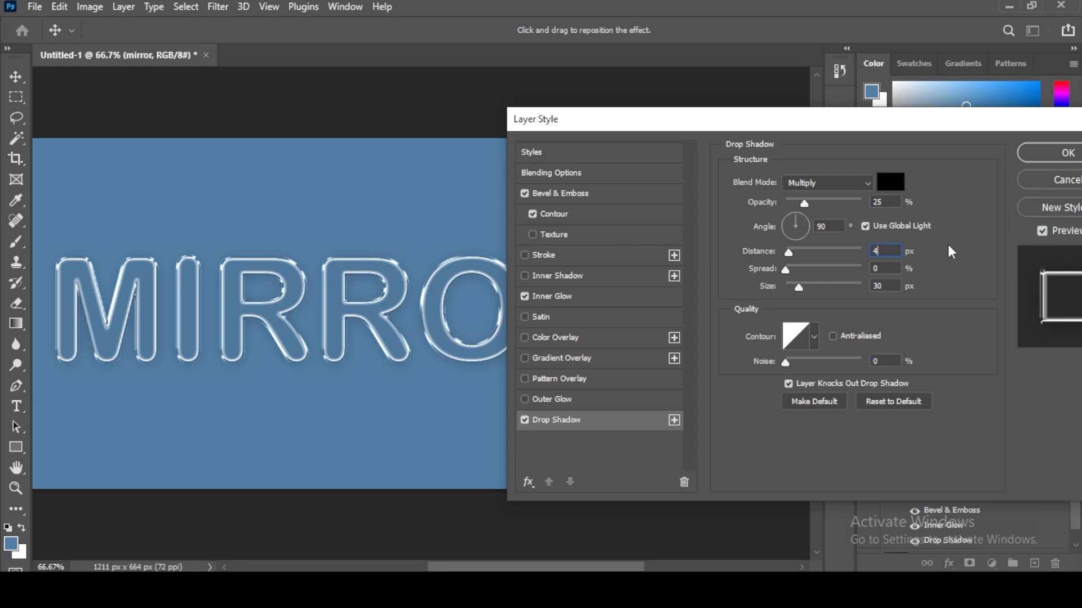
Add a black inside Stroke to the text with a 4 px size and 22% opacity
{"action": "left_click", "coordinate": [546, 254]}
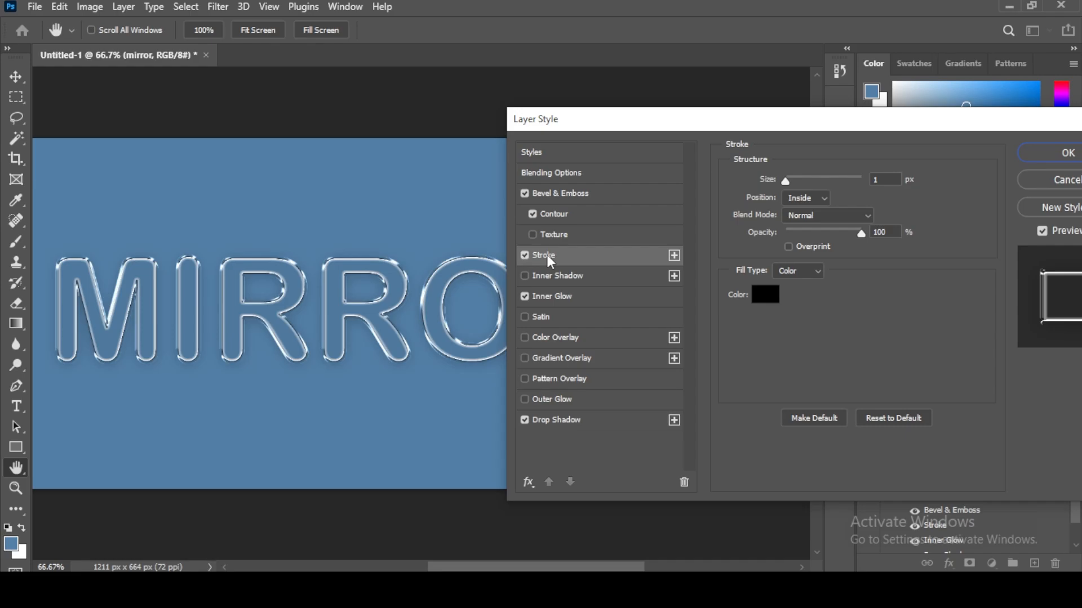
{"action": "left_click", "coordinate": [878, 179]}
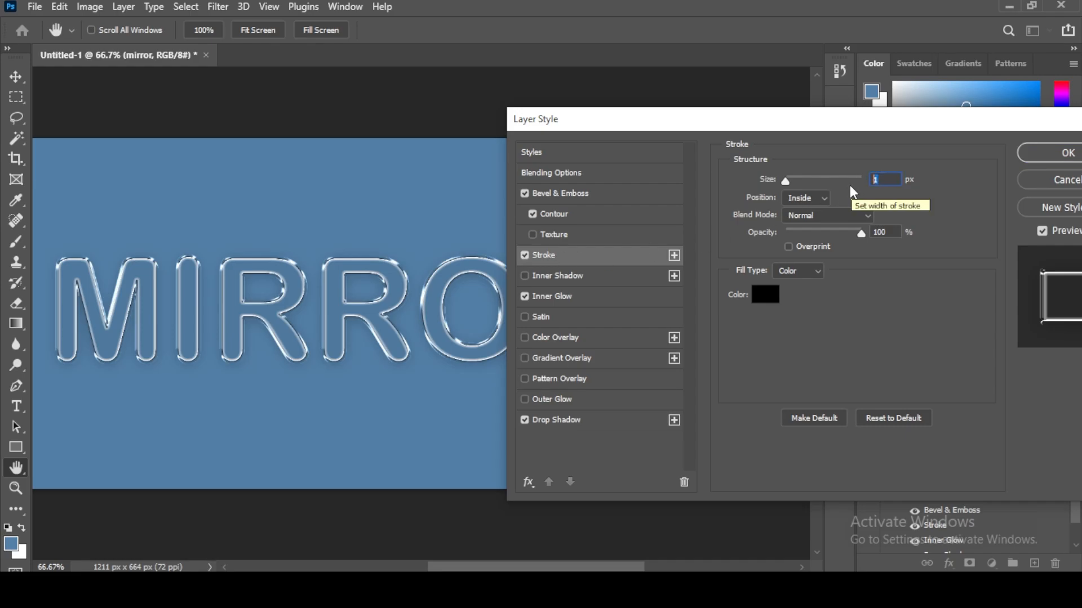
{"action": "type", "text": "4"}
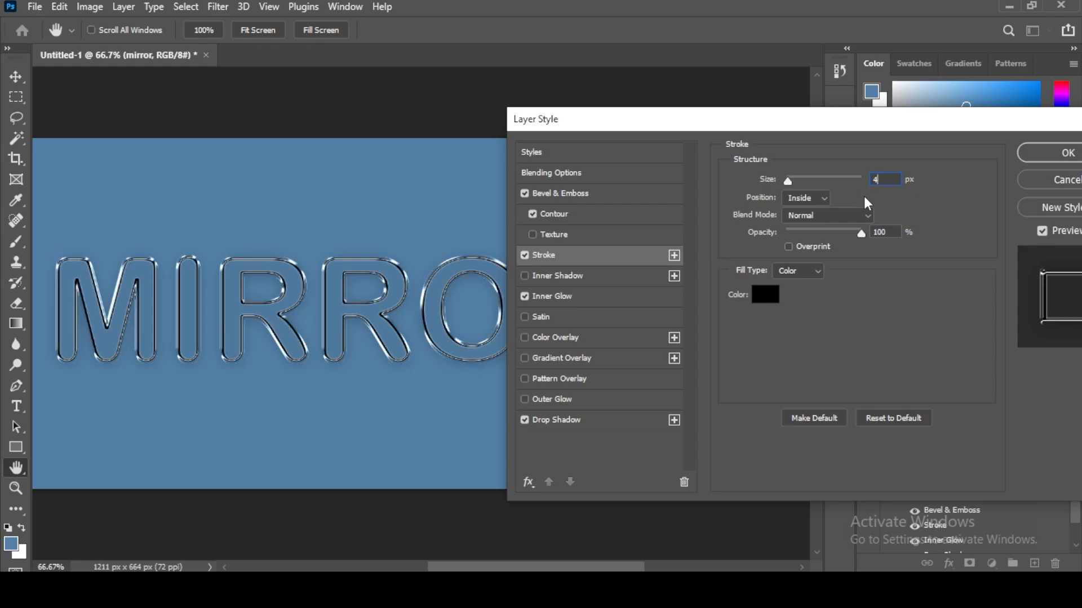
{"action": "key", "text": "Tab"}
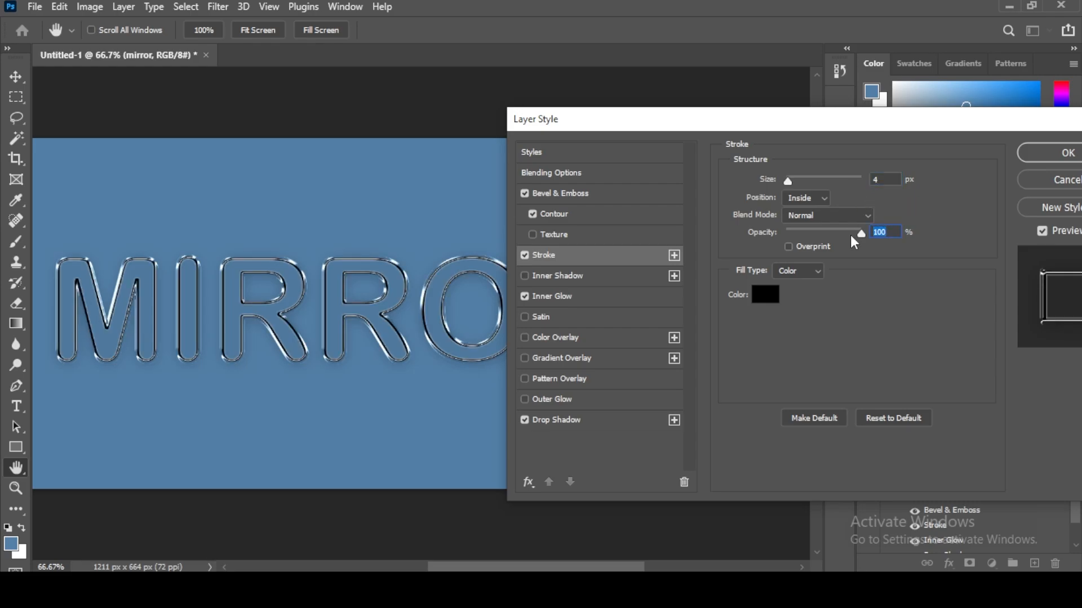
{"action": "type", "text": "2"}
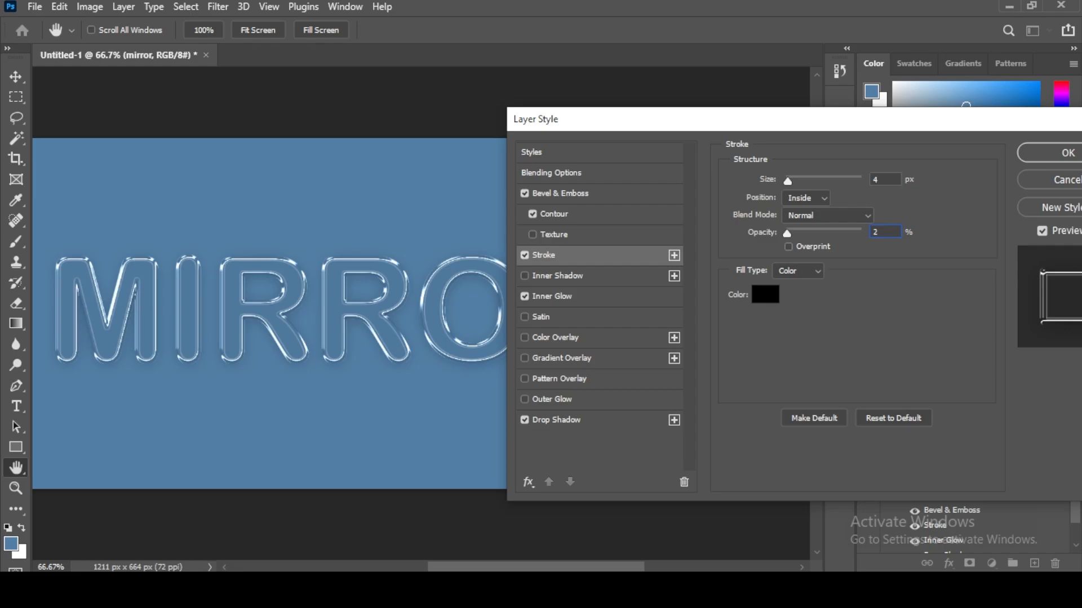
{"action": "type", "text": "2"}
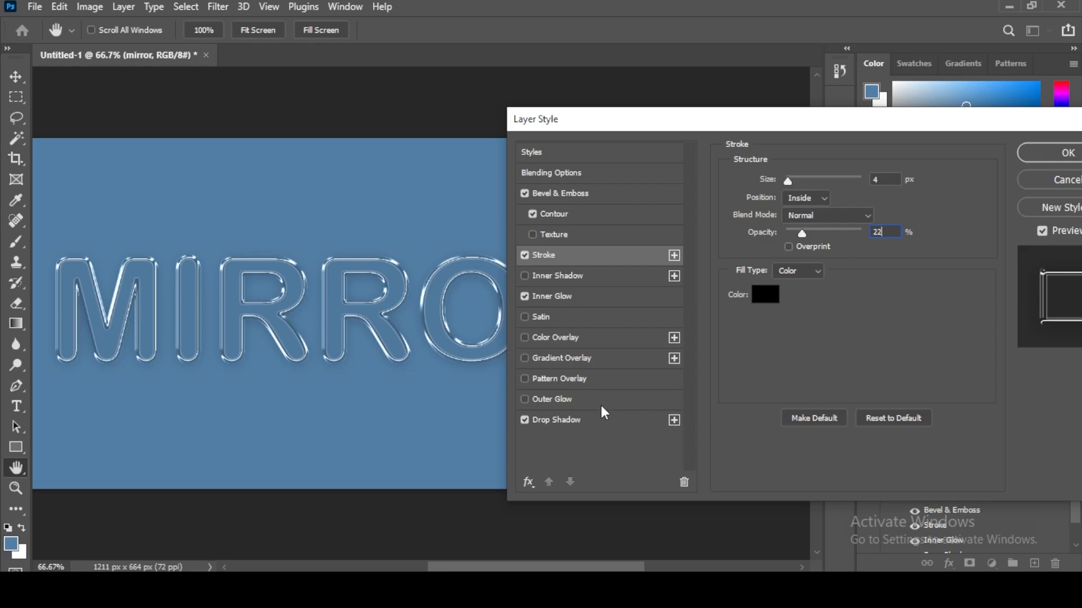
Set the drop shadow's opacity to 22%
{"action": "left_click", "coordinate": [563, 422]}
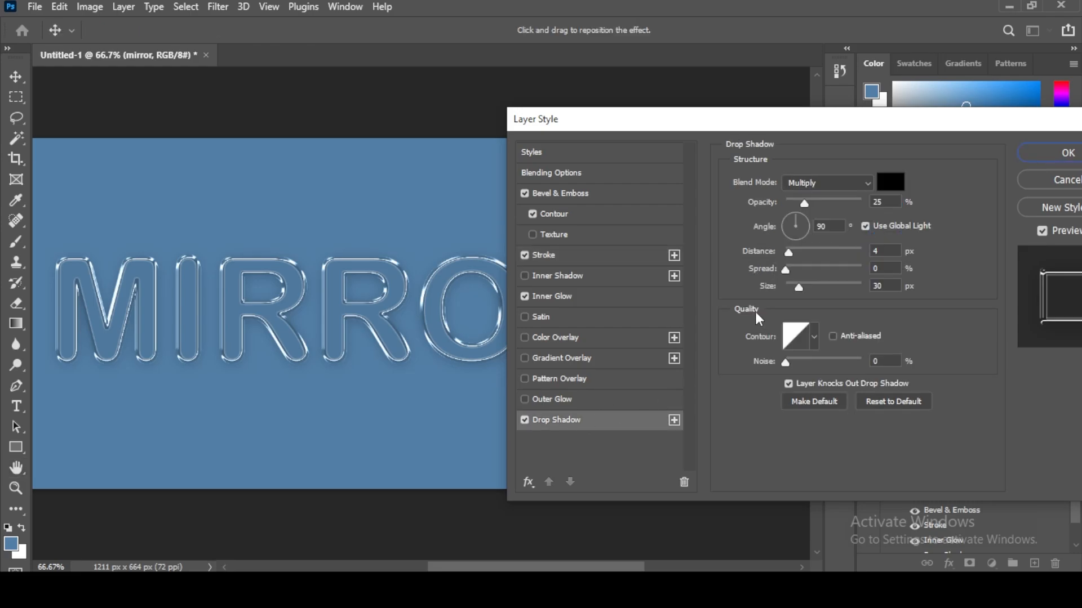
{"action": "left_click", "coordinate": [876, 202]}
{"action": "type", "text": "22"}
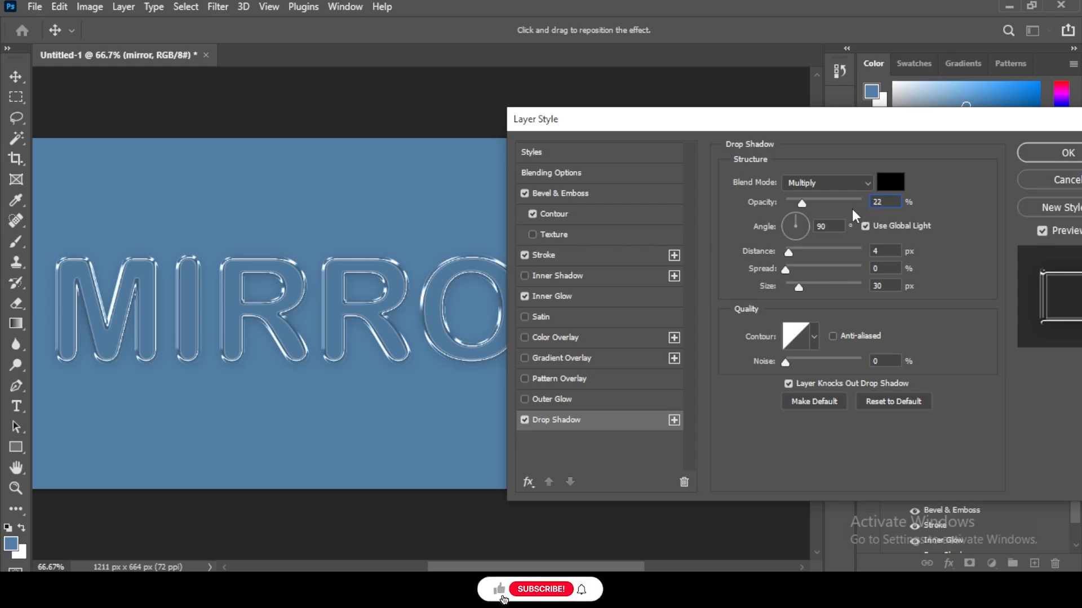
{"action": "key", "text": "Return"}
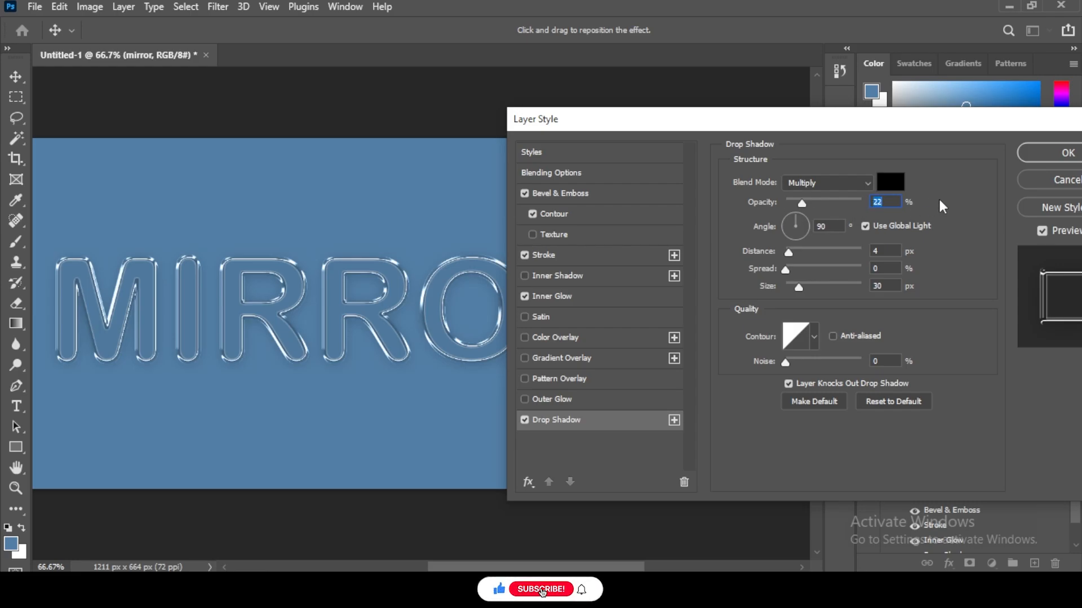